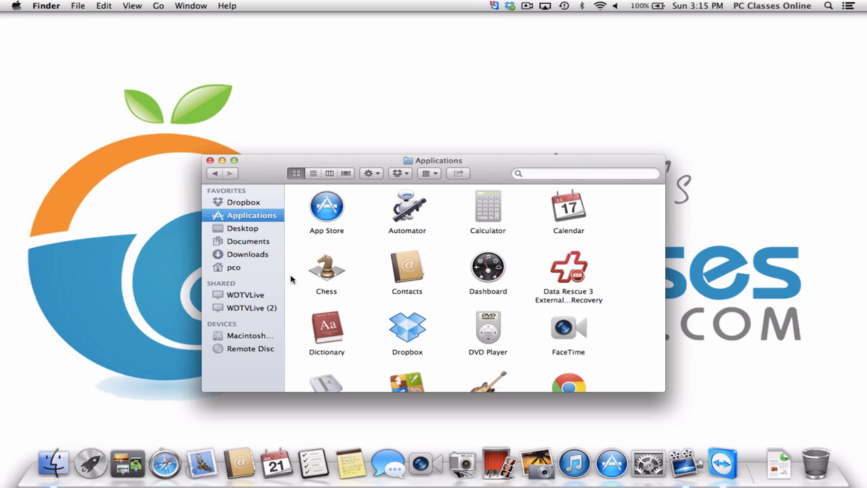
- Look through the contents of the Desktop, Documents and Downloads folders
click(248, 230)
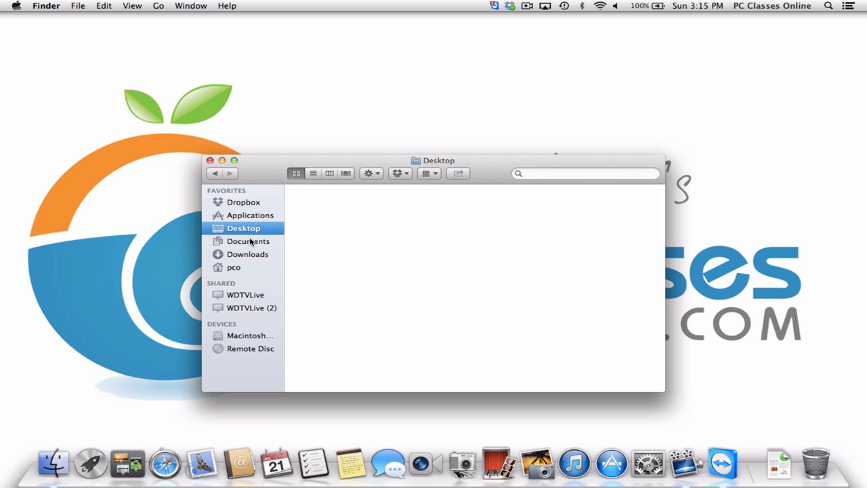
click(261, 244)
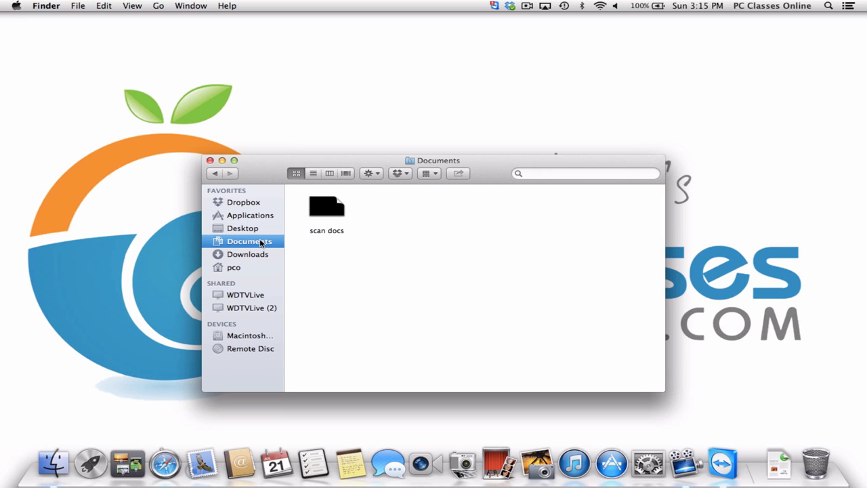
click(260, 242)
click(387, 283)
click(248, 254)
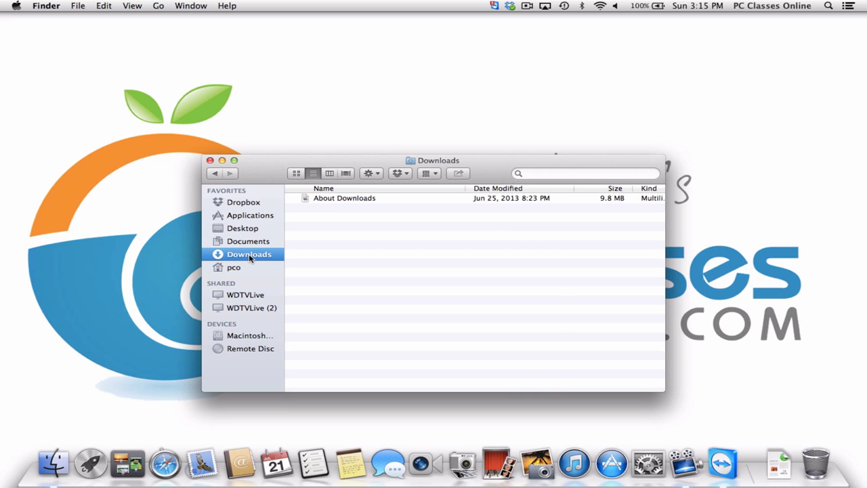
click(248, 253)
click(325, 239)
click(276, 259)
key(Return)
- Open the Finder preferences and display the General settings
click(55, 6)
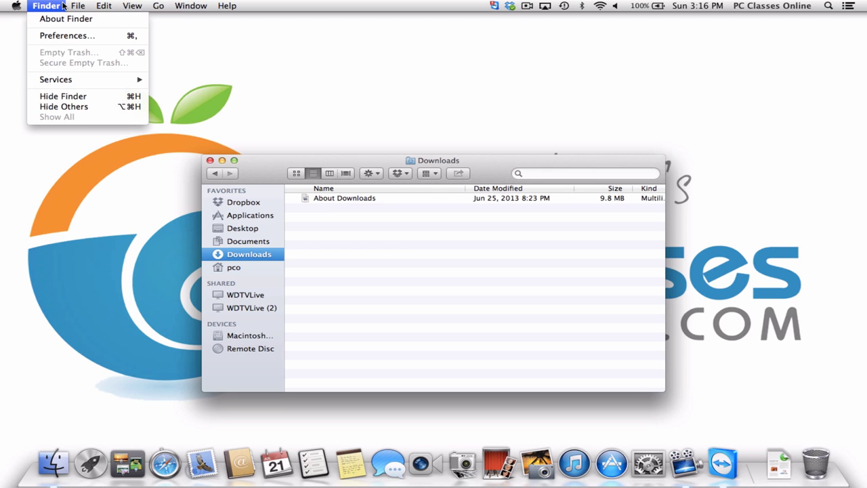
click(100, 36)
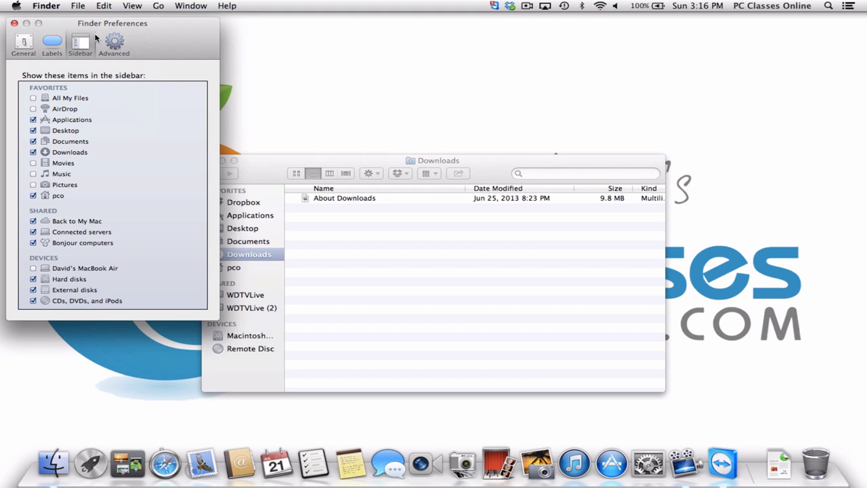
click(29, 44)
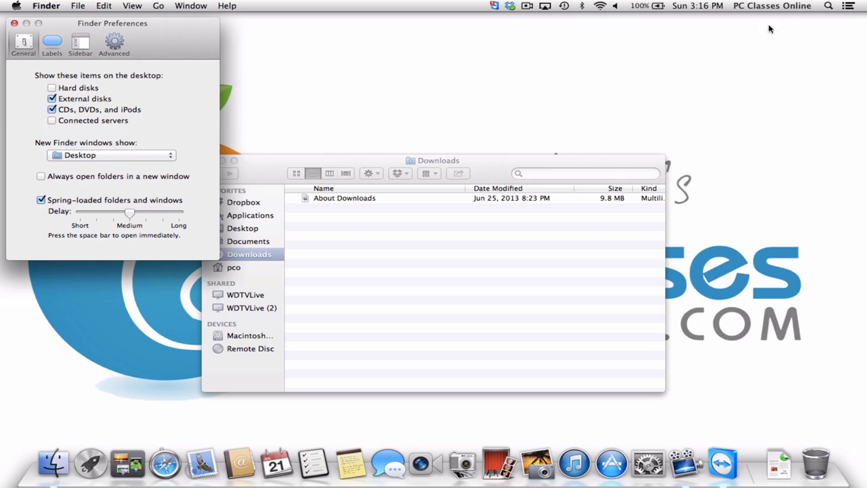
- Show hard disks on the desktop and hide them again
click(68, 89)
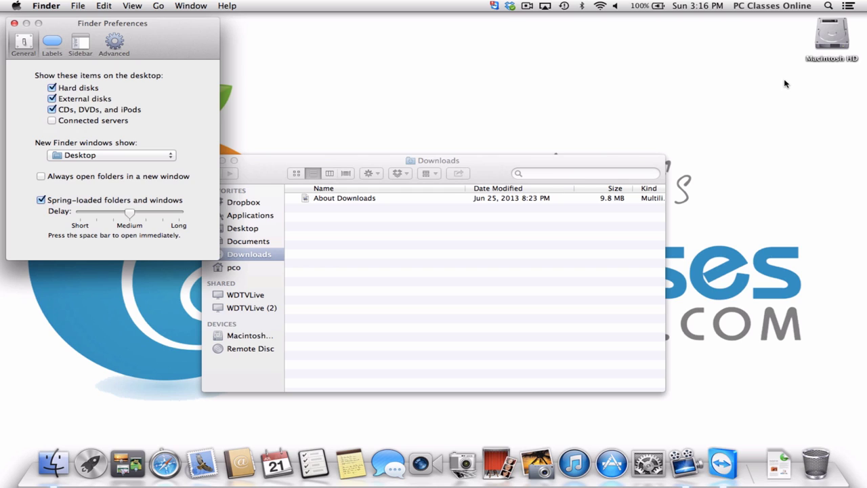
click(52, 88)
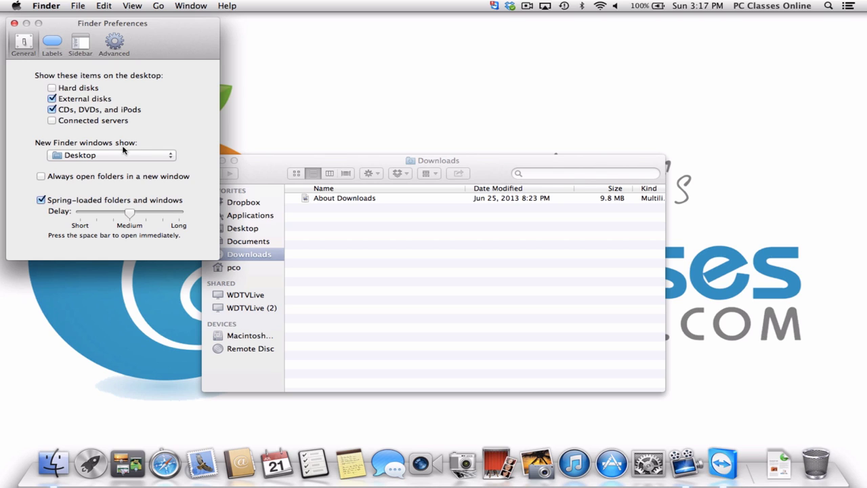
- Review the location choices for new Finder windows, keeping Desktop selected
click(92, 158)
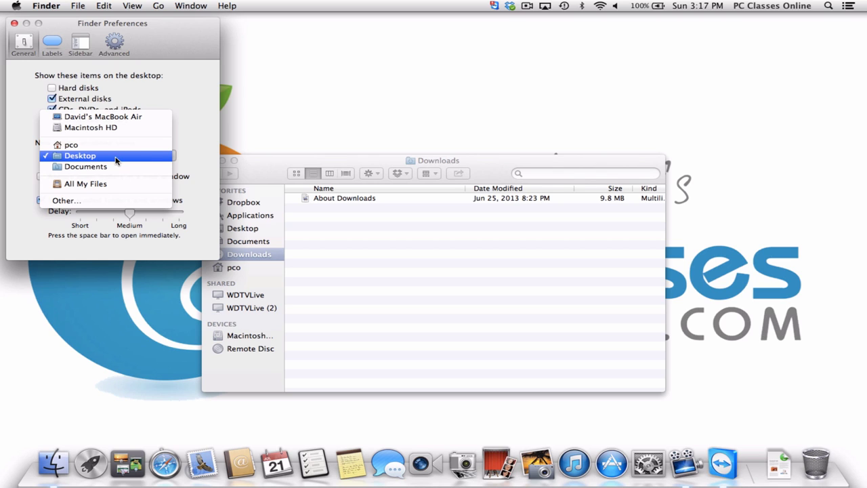
click(101, 158)
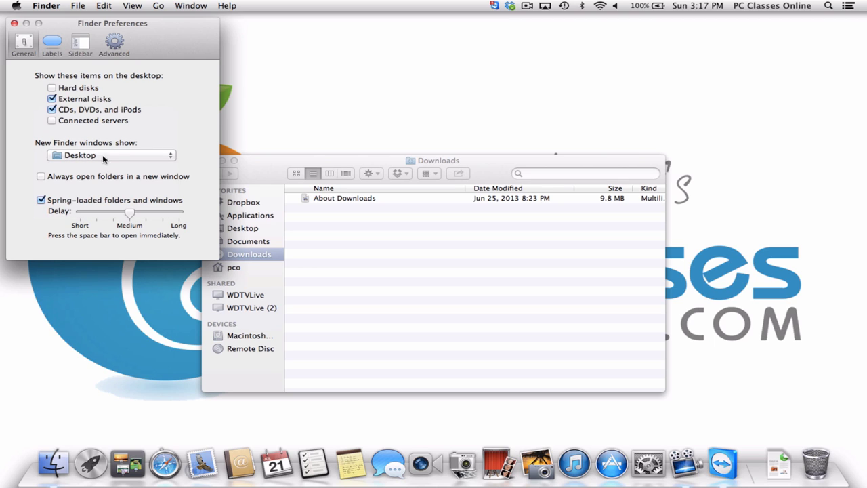
click(705, 6)
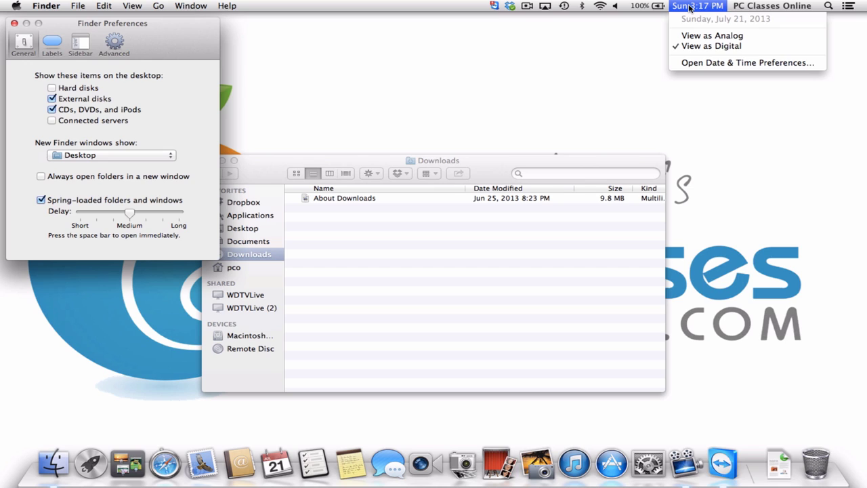
click(690, 7)
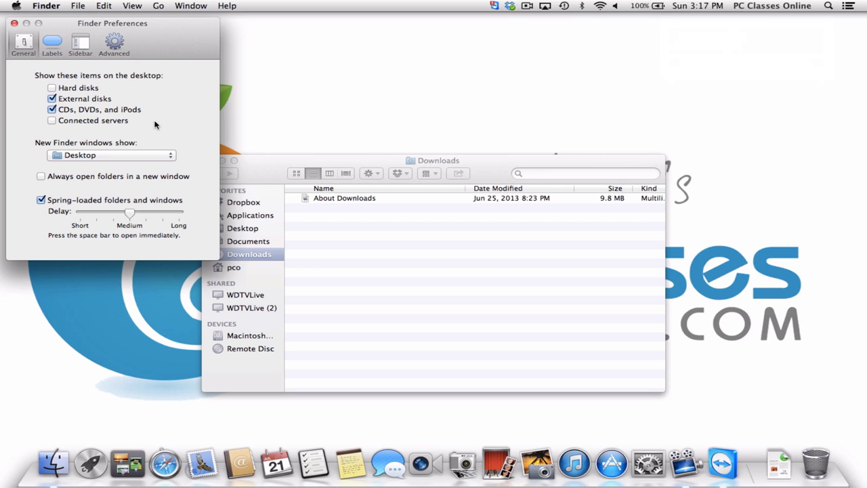
click(70, 157)
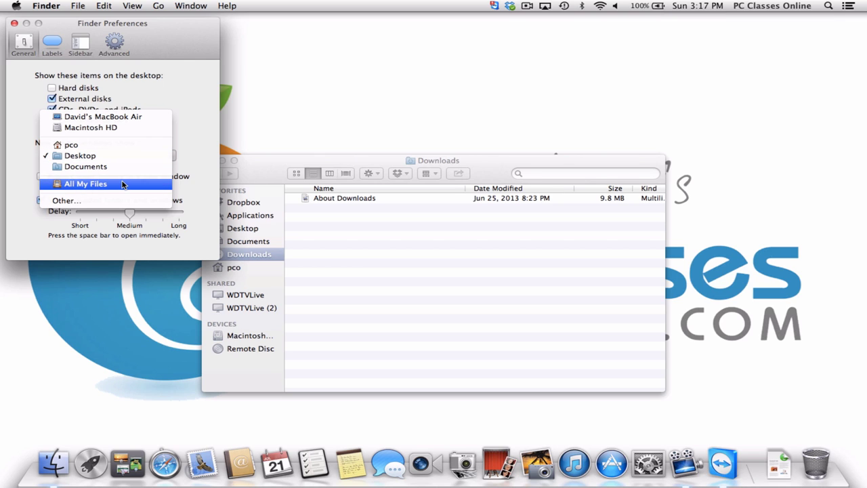
click(194, 135)
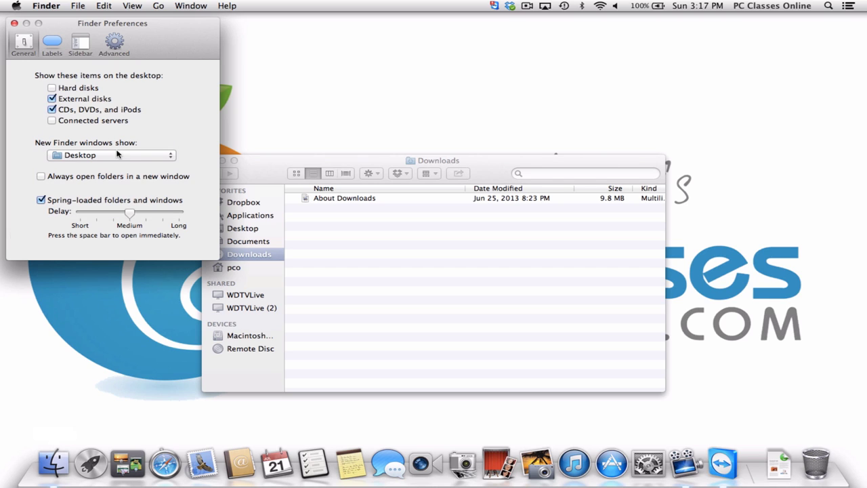
click(92, 157)
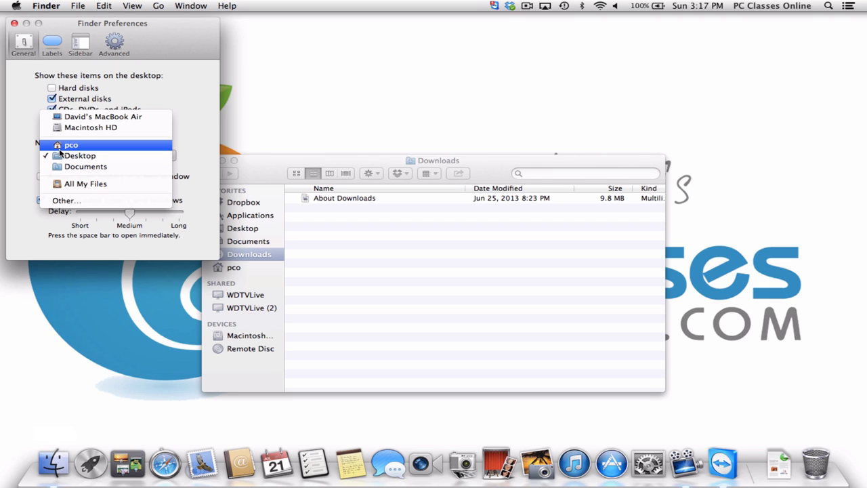
click(108, 158)
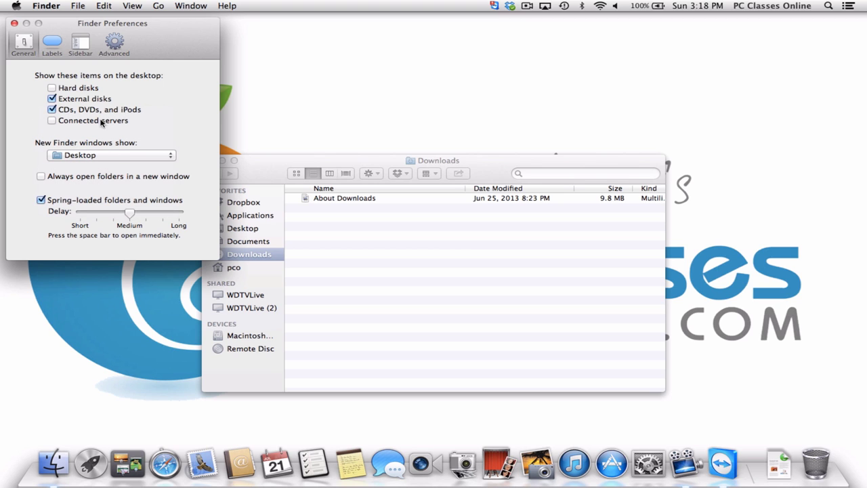
- Remove Back to My Mac, Connected servers, Bonjour computers and External disks from the sidebar items, and close the preferences
click(86, 44)
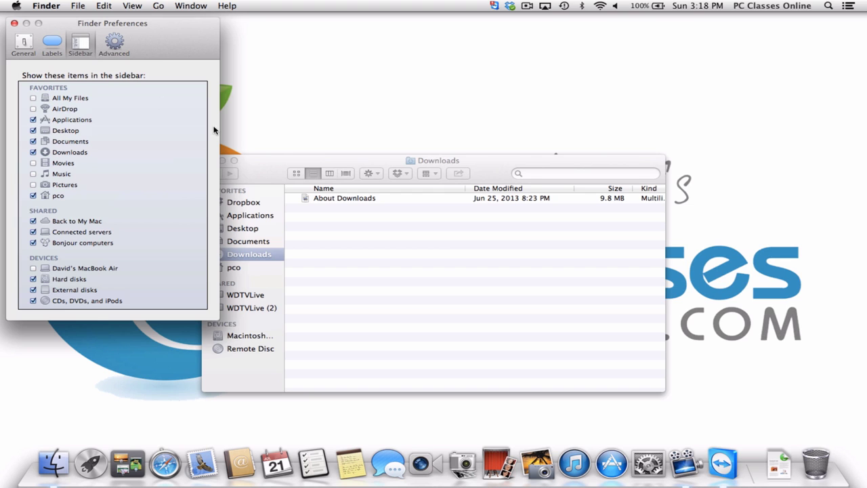
drag(267, 176, 291, 87)
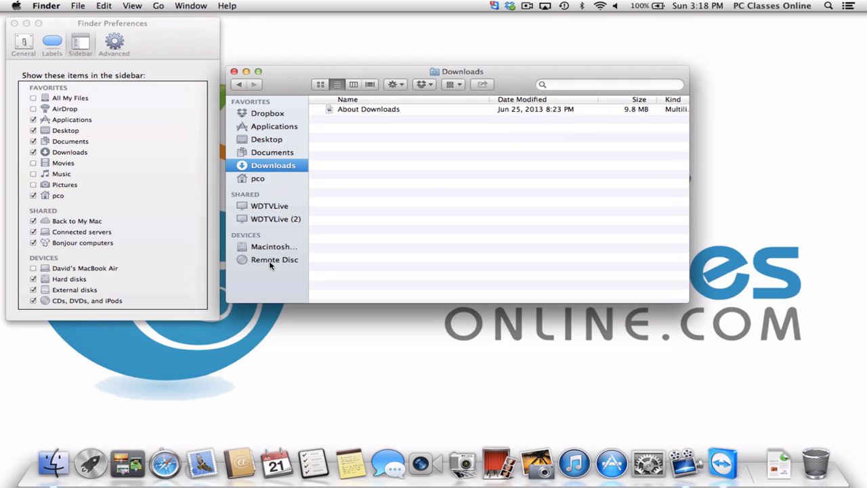
click(104, 110)
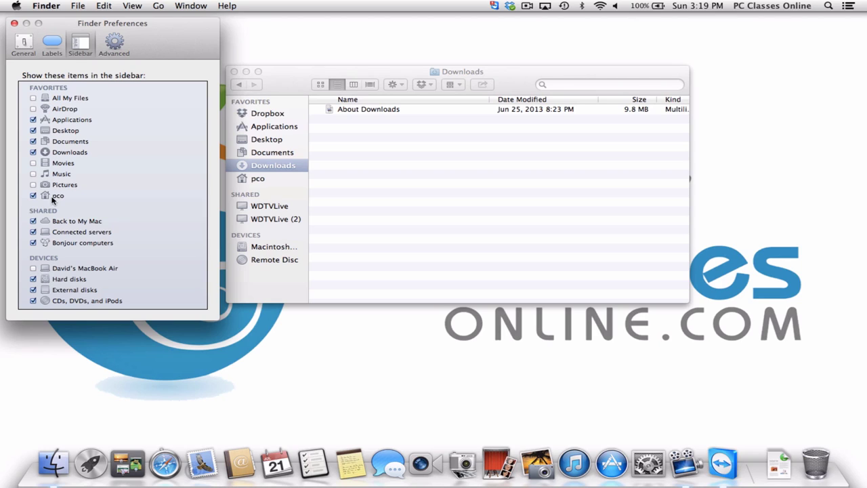
click(33, 220)
click(34, 233)
click(34, 243)
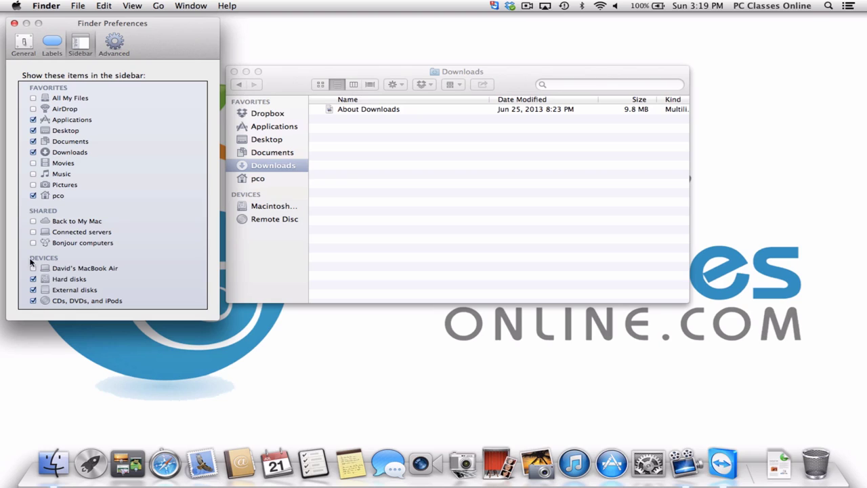
click(32, 289)
click(14, 23)
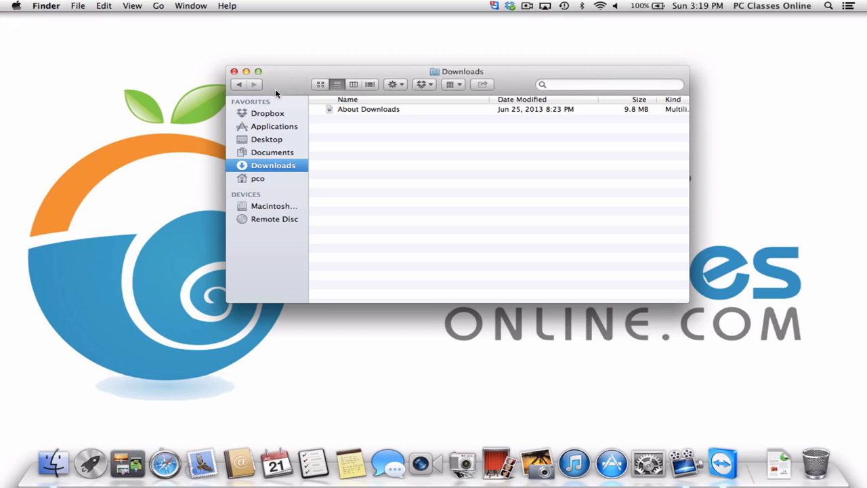
- Replace the Downloads window with a new Finder window, and minimize and restore the new window
click(234, 72)
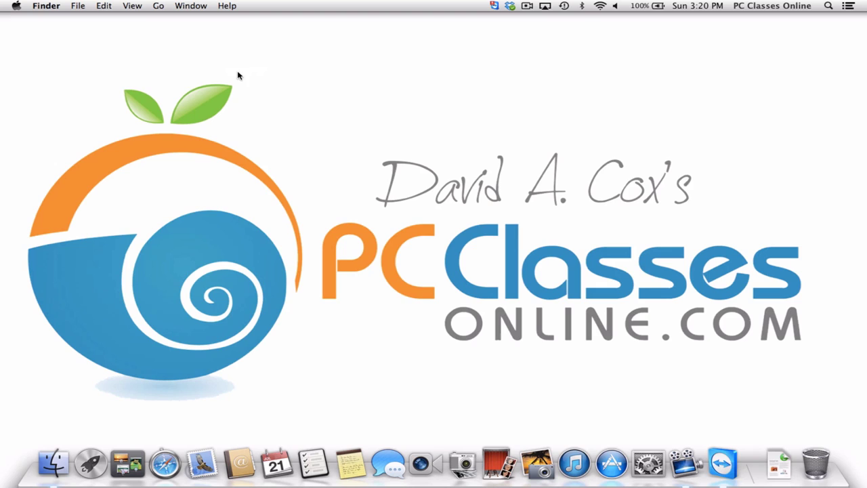
click(46, 461)
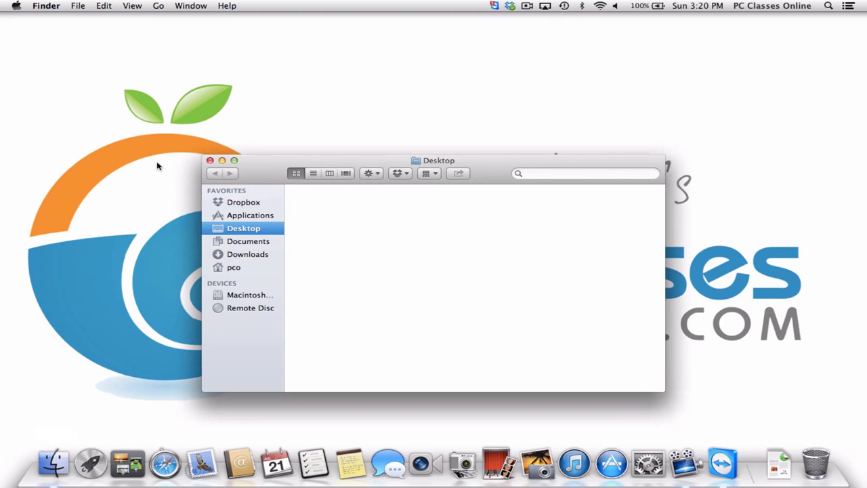
click(223, 160)
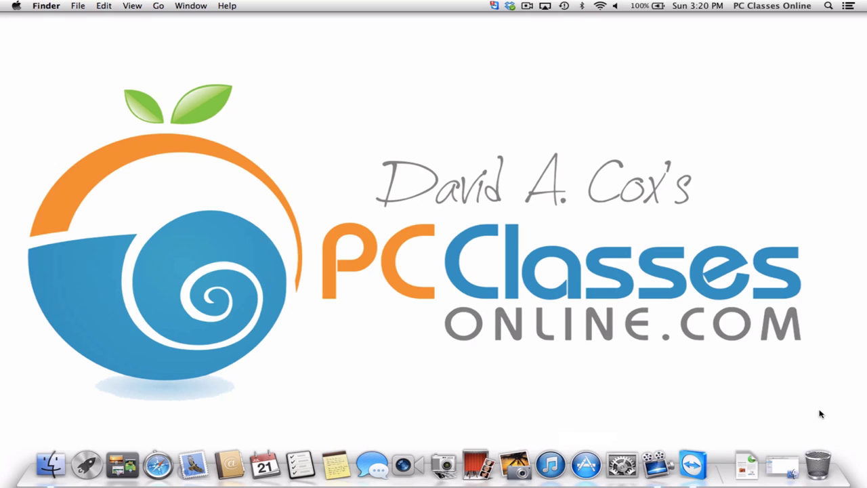
click(785, 470)
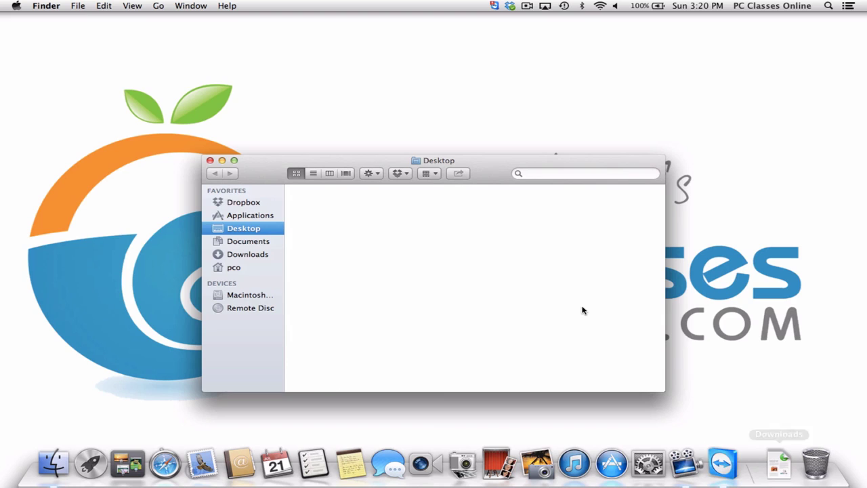
- Toggle the Desktop window repeatedly between its zoomed and original sizes
click(234, 161)
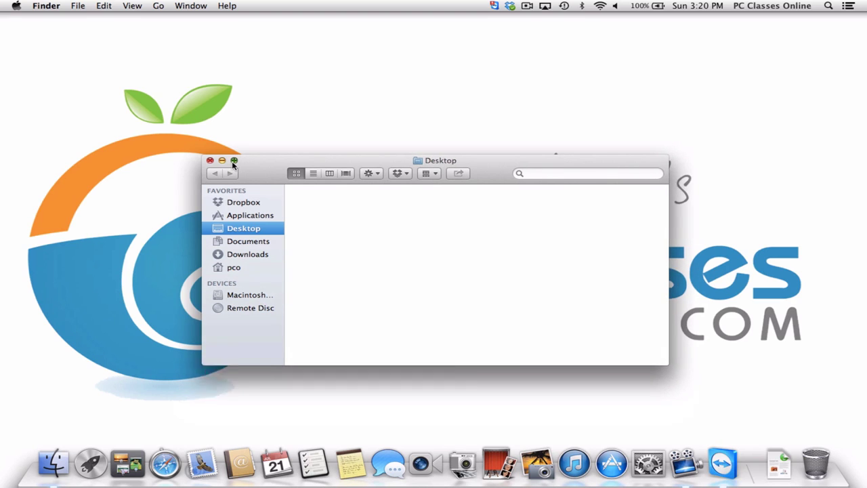
click(234, 161)
click(234, 160)
click(234, 160)
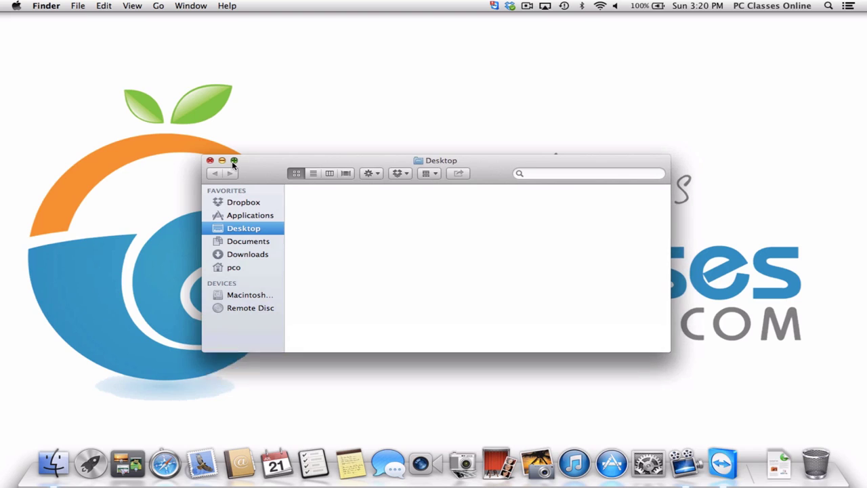
click(234, 160)
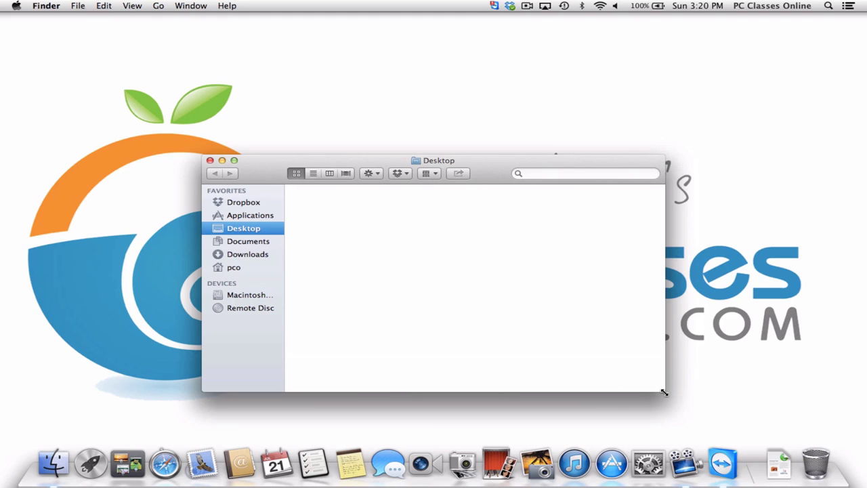
- Enlarge the Desktop window slightly in width and height, and close it
drag(664, 392, 689, 406)
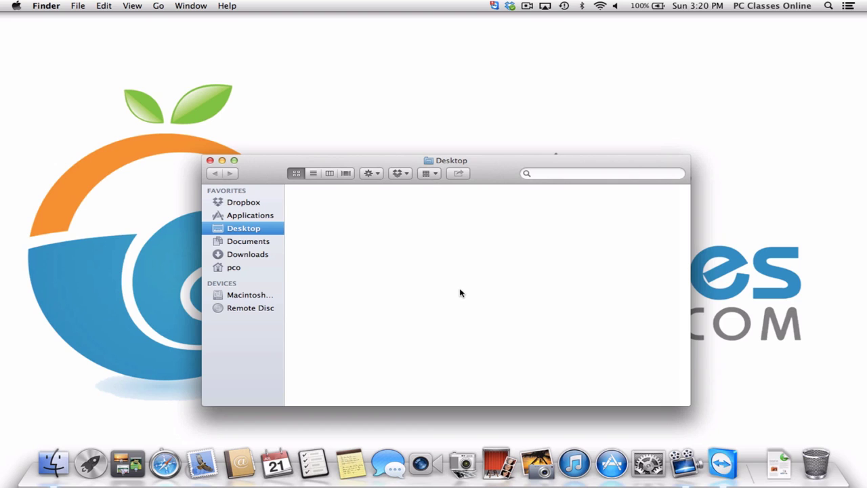
click(210, 160)
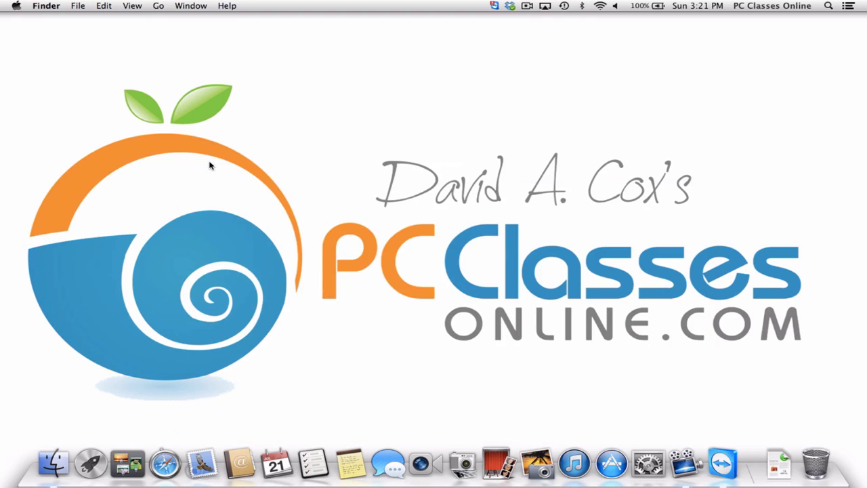
- Open Safari and put its window into full screen, exiting and re-entering full screen once
click(164, 465)
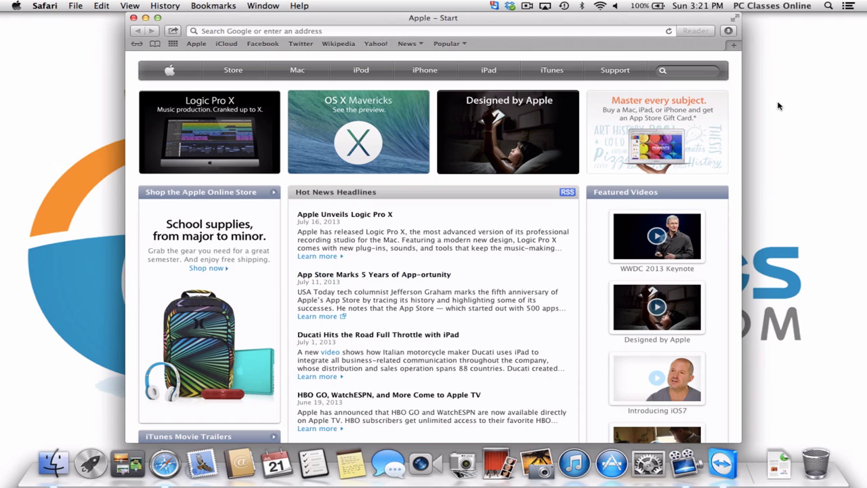
click(735, 19)
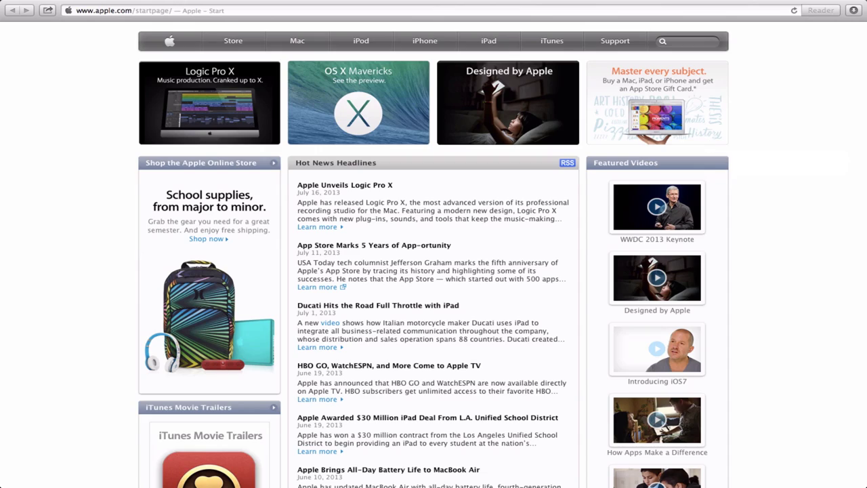
key(ctrl+super+f)
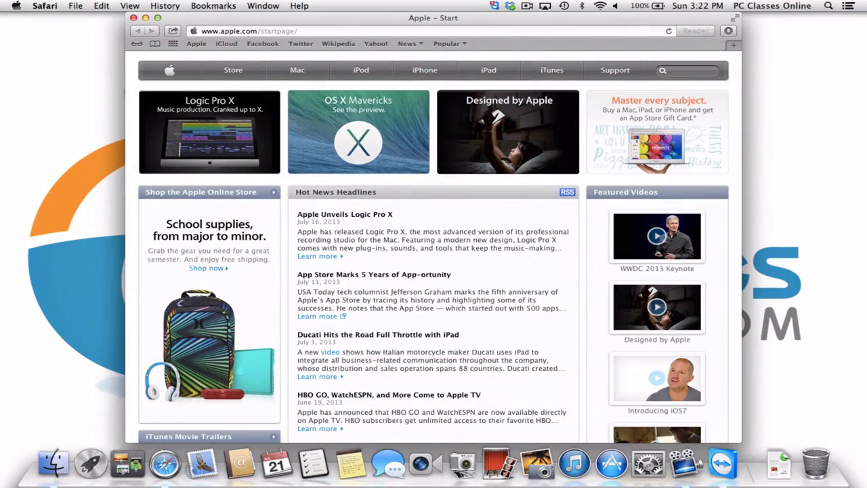
click(734, 17)
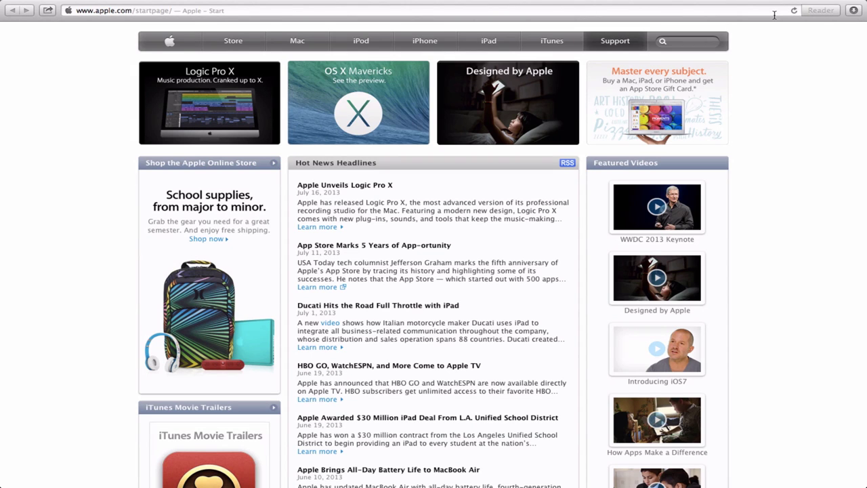
mouse_move(420, 3)
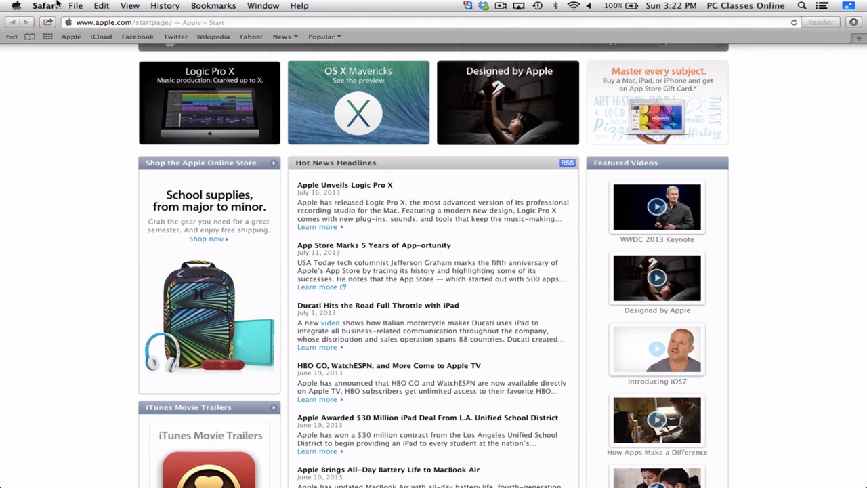
- Take Safari out of full screen and close its window
click(849, 7)
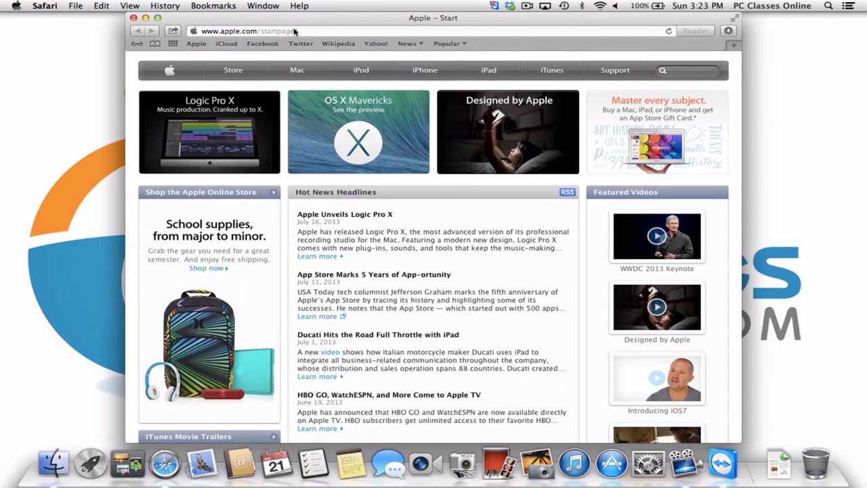
click(134, 18)
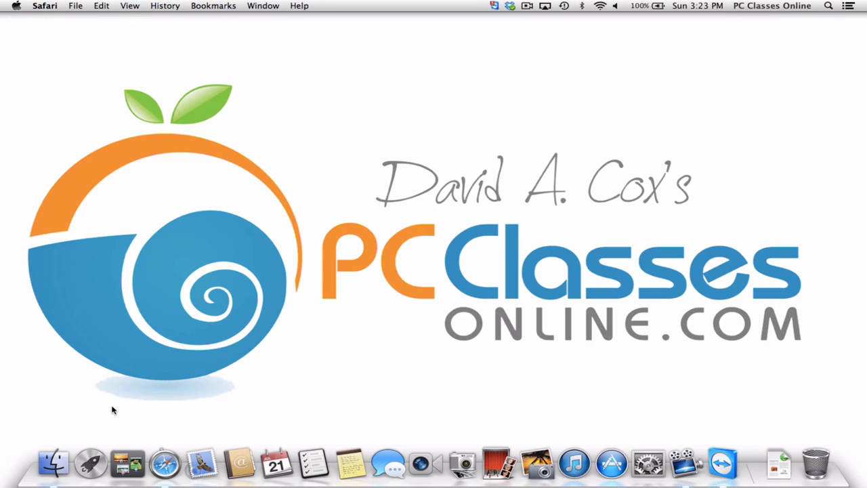
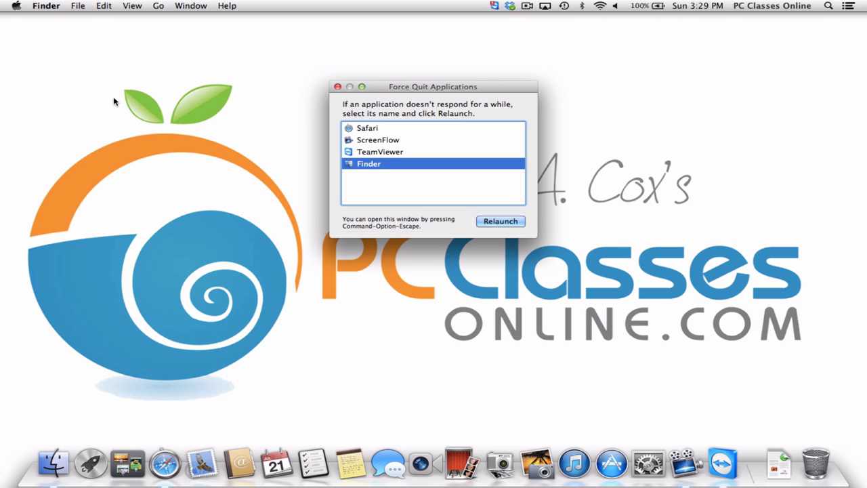
- Select Safari in the Force Quit Applications window, close it without quitting anything, and view the sleep, restart, shut down and log out commands
click(386, 130)
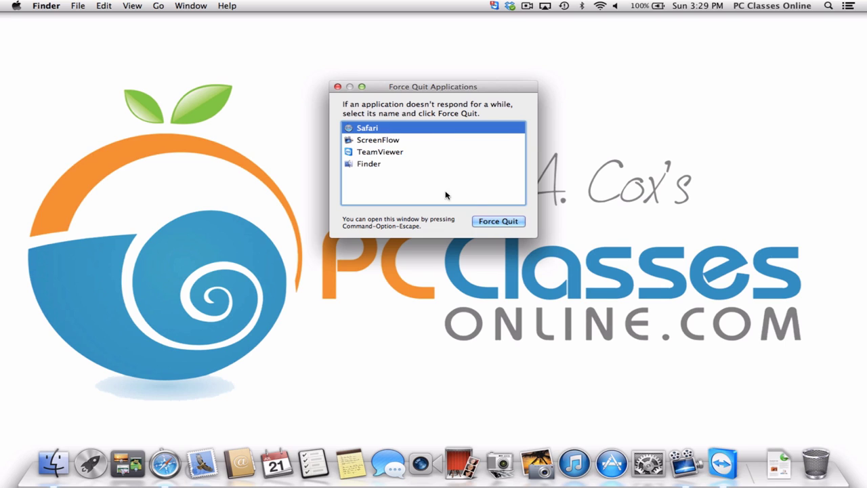
click(337, 87)
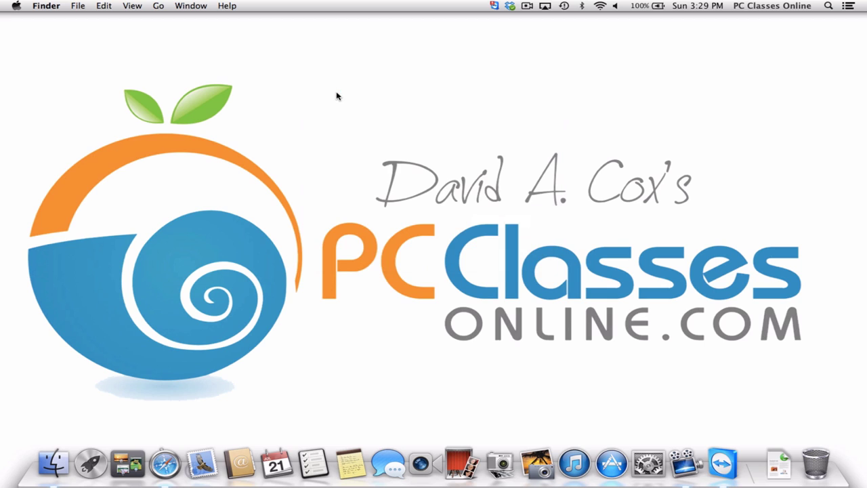
click(16, 6)
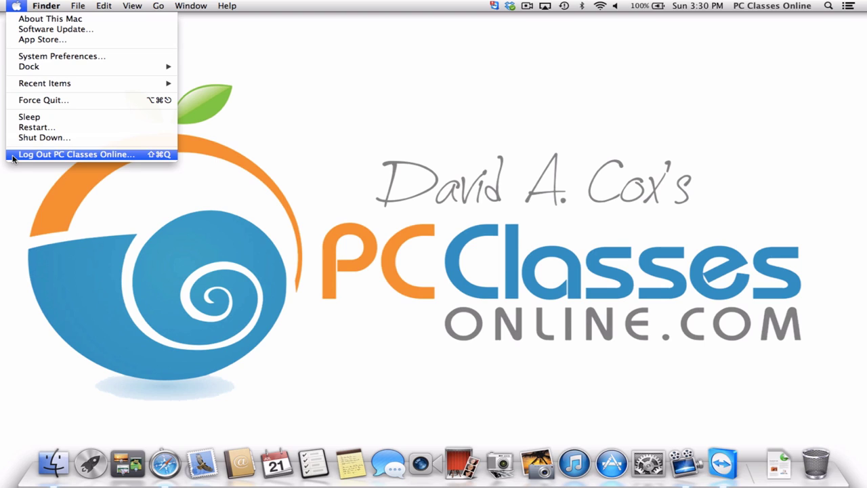
click(19, 194)
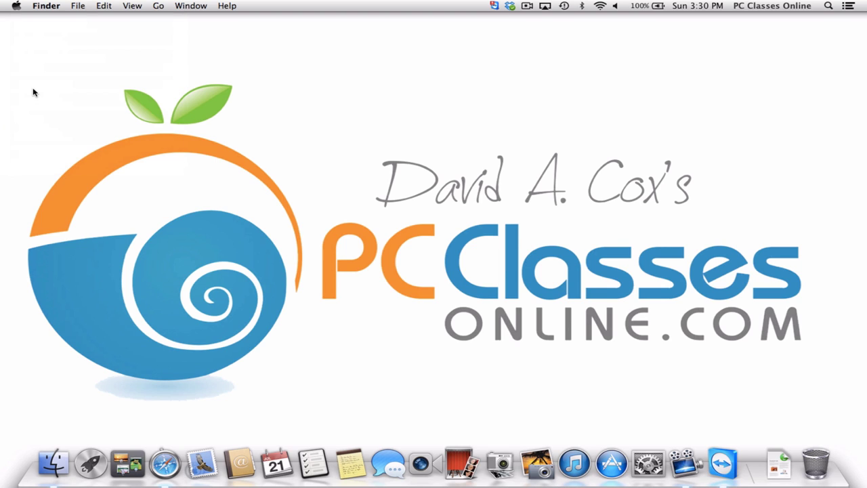
- Open System Preferences, move its window toward the middle of the desktop, and show the General settings
click(20, 5)
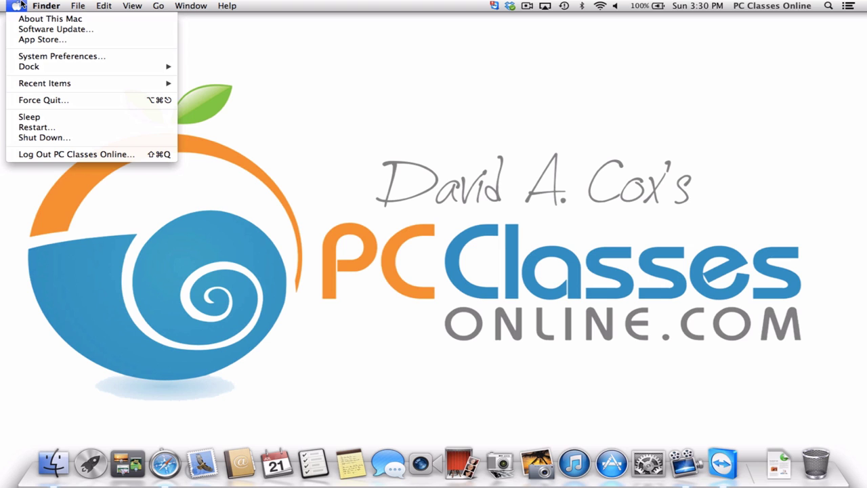
click(25, 59)
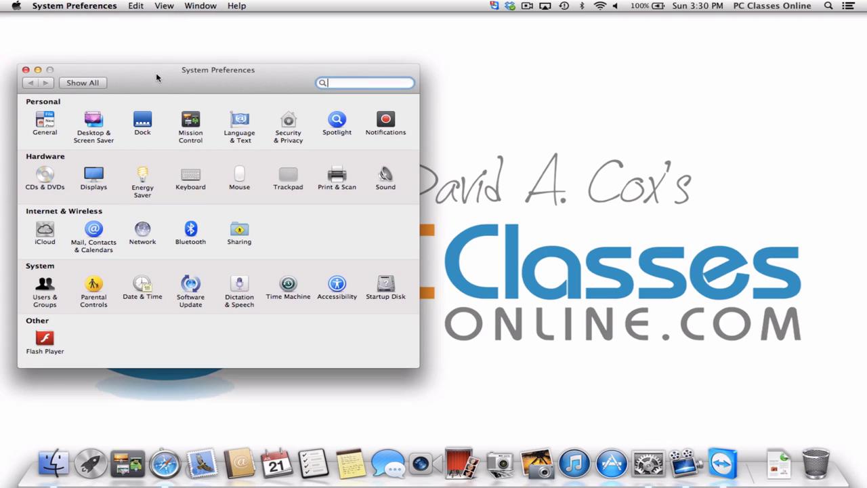
drag(156, 78, 333, 90)
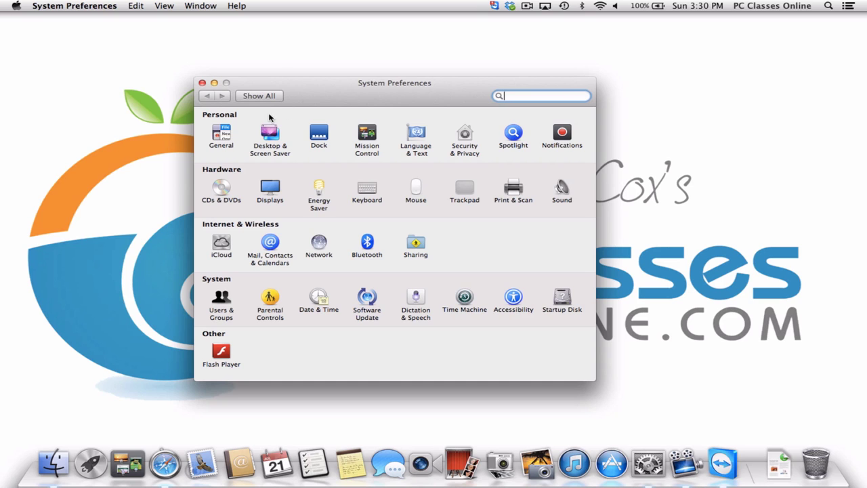
click(218, 134)
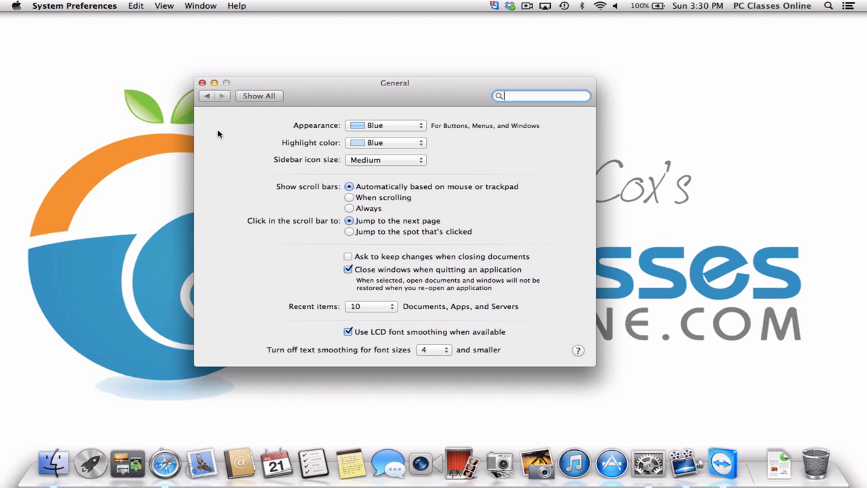
- Open a Safari window to examine how the scroll bar behaves on the Apple start page, close it, and return to the General settings
click(164, 463)
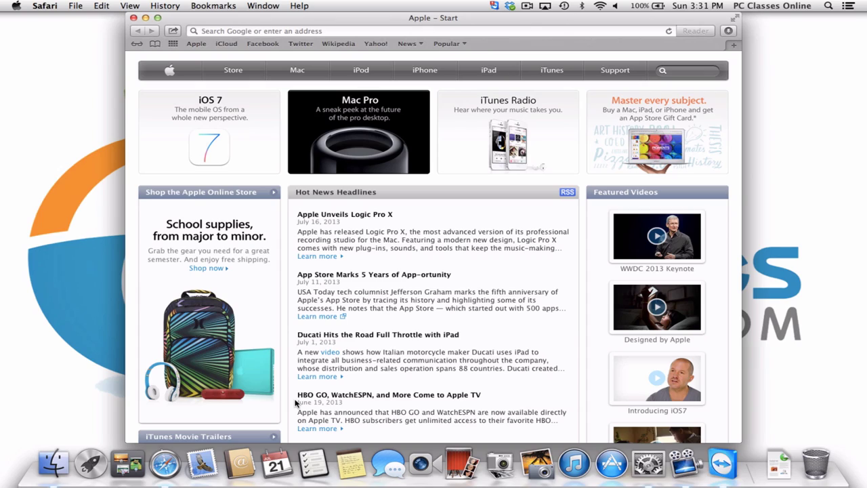
scroll(295, 403, down, 10)
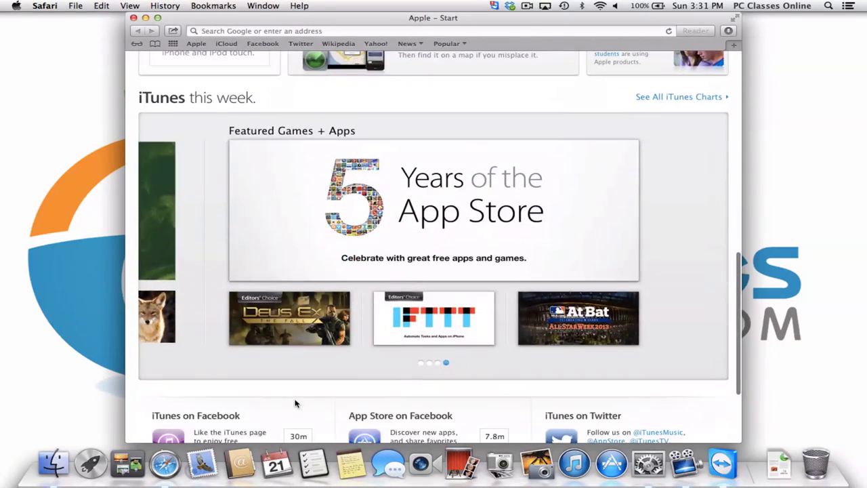
scroll(295, 403, up, 10)
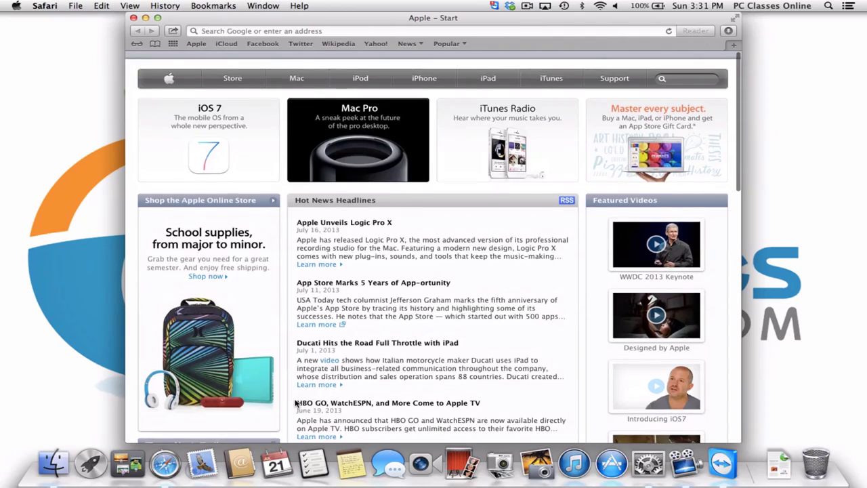
scroll(295, 403, down, 10)
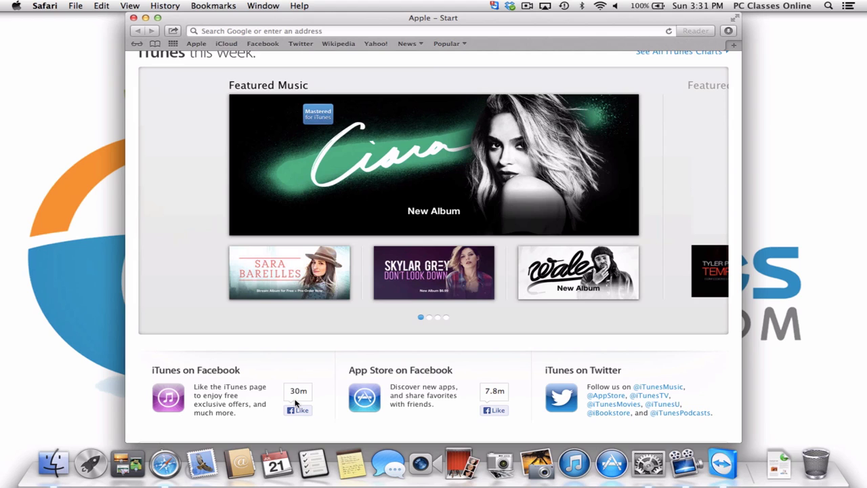
scroll(295, 403, up, 8)
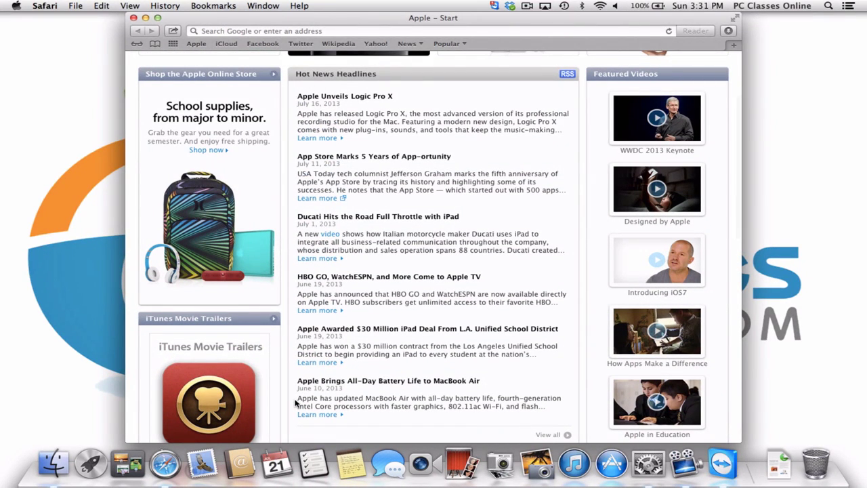
click(134, 20)
click(206, 186)
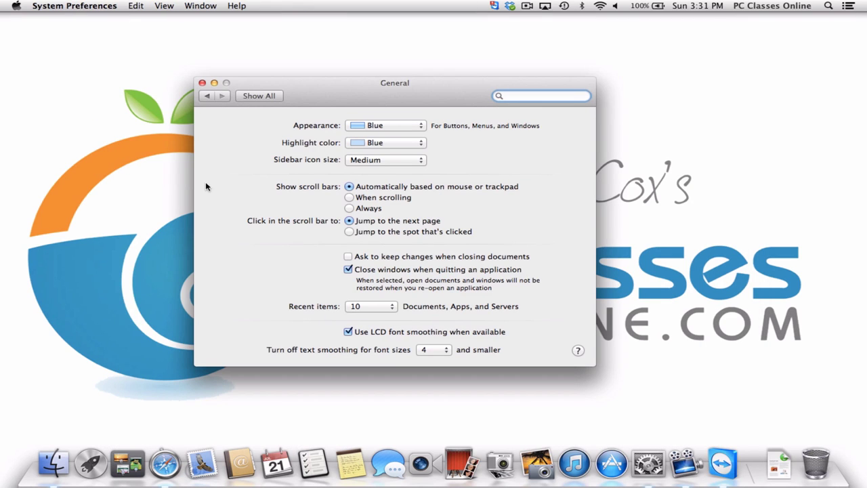
- Go back to the overview of all preferences, view the General scroll bar options once more, and return to the overview
click(253, 96)
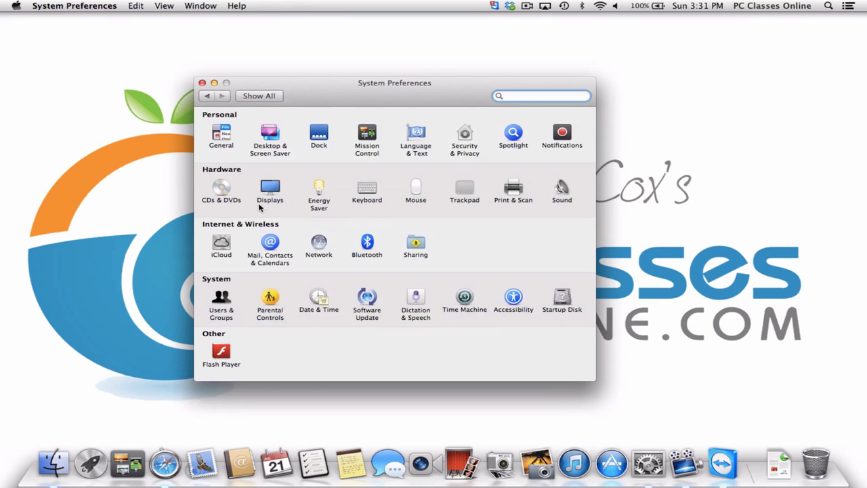
click(224, 136)
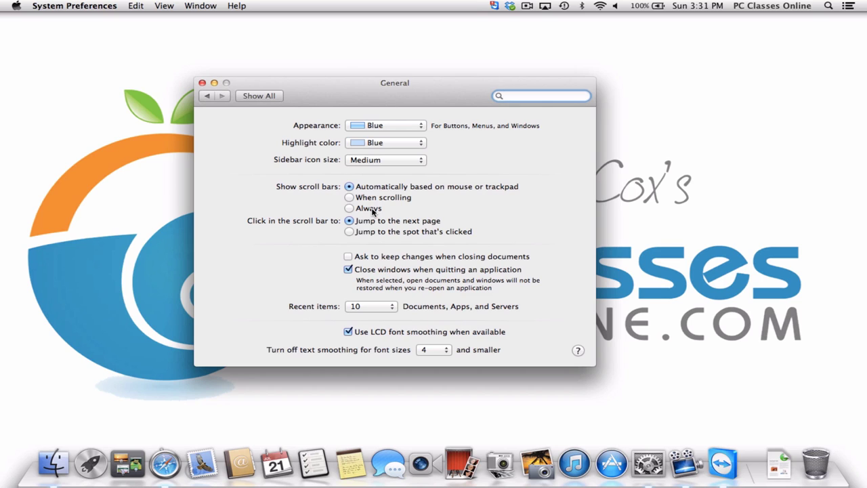
click(258, 97)
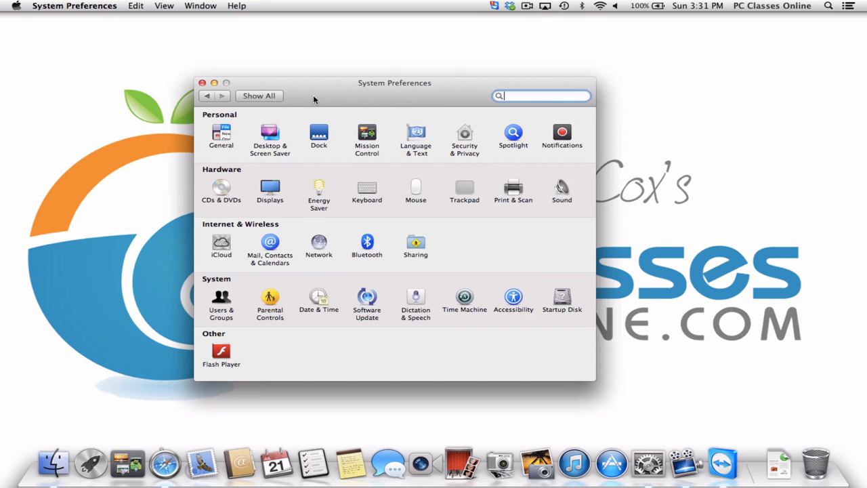
- Reposition the System Preferences window toward the upper right of the desktop while viewing the Desktop & Screen Saver and Displays settings
drag(313, 96, 357, 411)
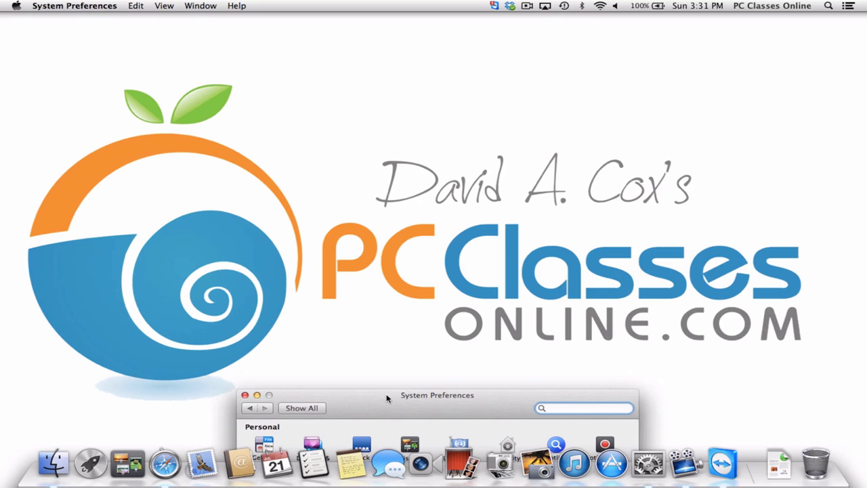
drag(392, 400, 433, 108)
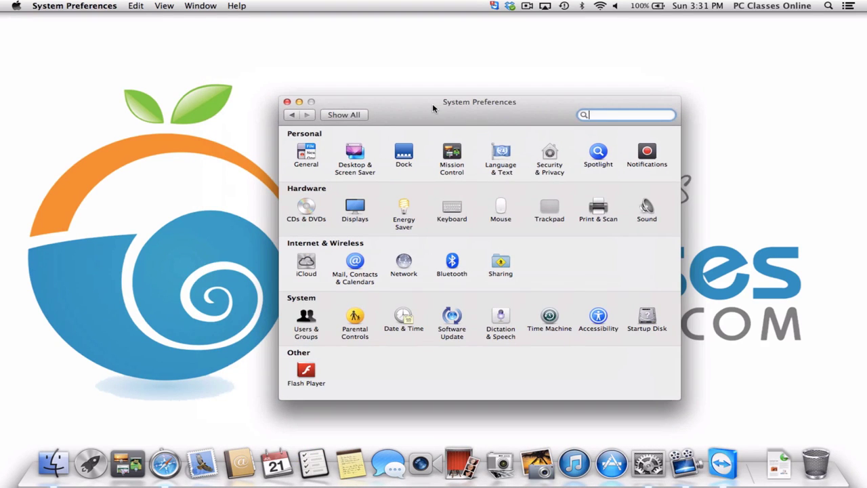
click(356, 154)
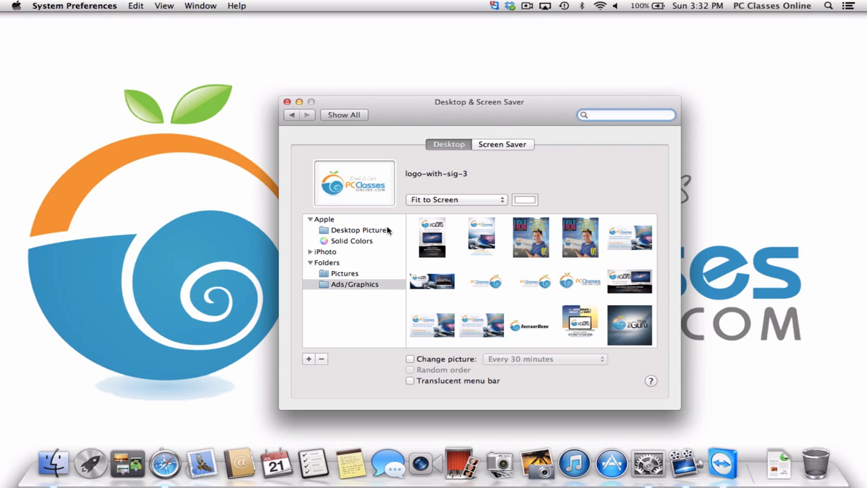
click(337, 114)
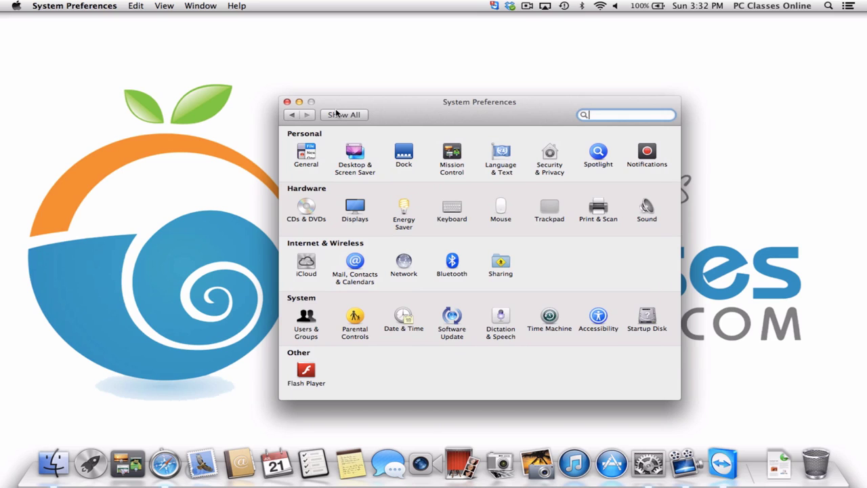
drag(443, 107, 485, 82)
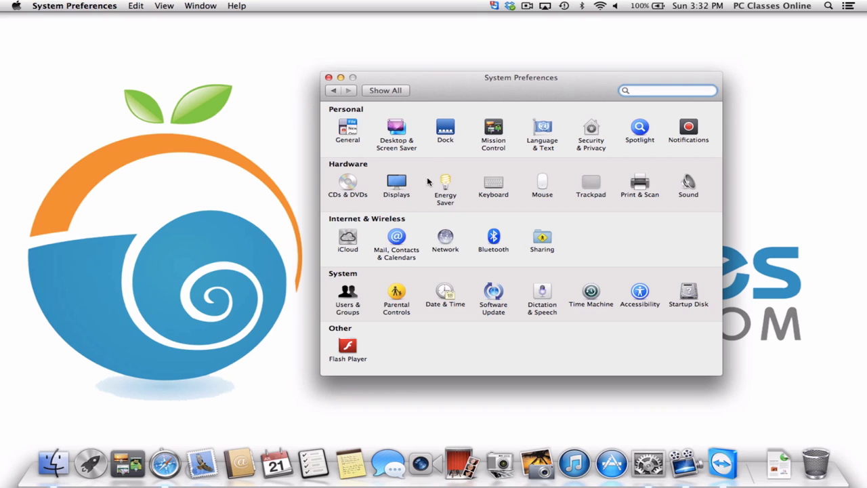
click(400, 180)
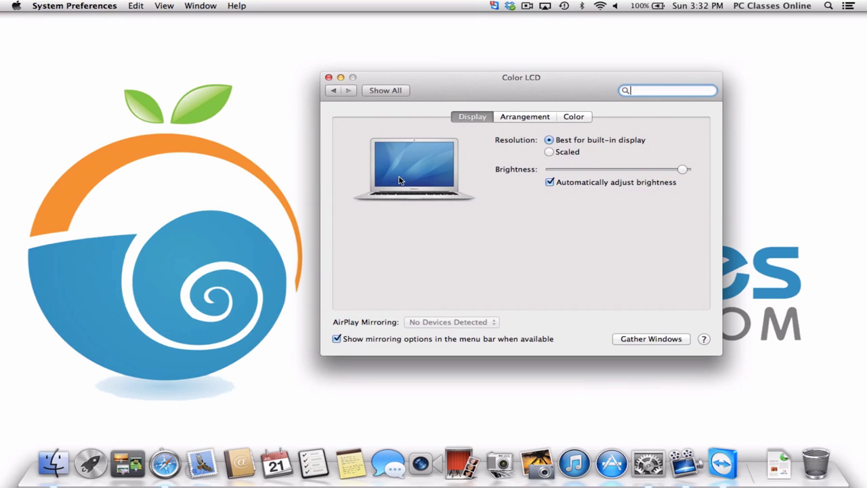
click(395, 91)
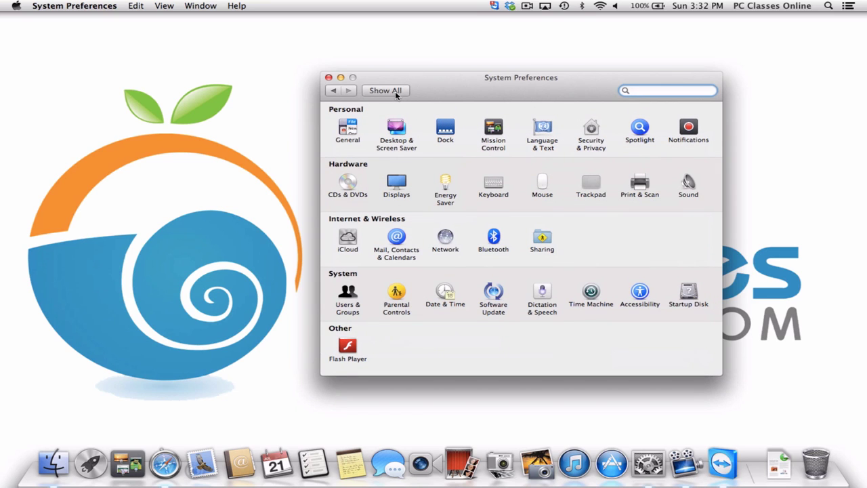
- In the Trackpad settings, review the Scroll & Zoom and Point & Click gestures and disable the three-finger Look up gesture
click(591, 183)
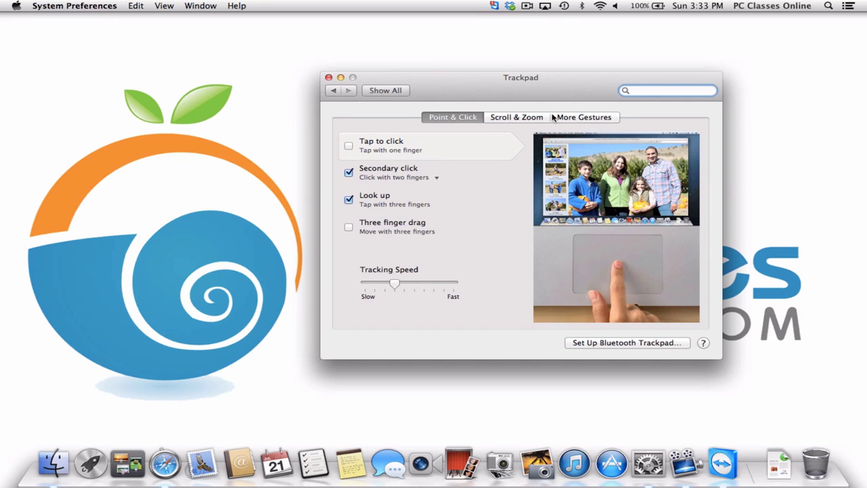
click(518, 121)
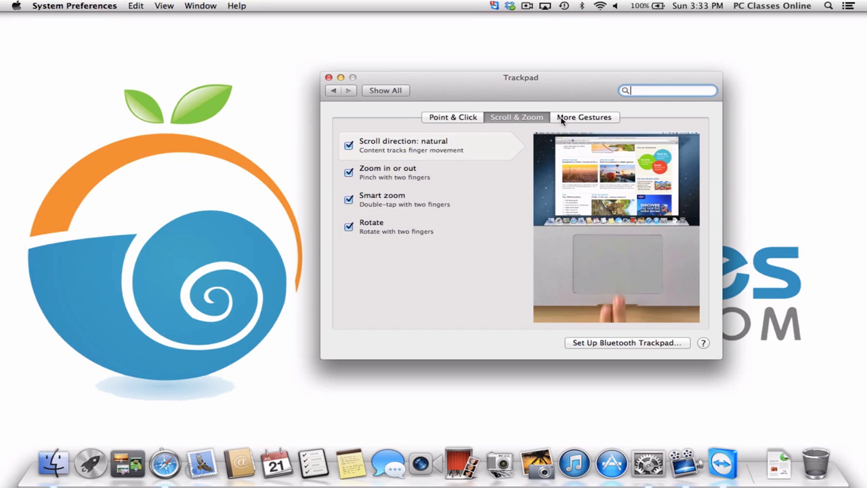
click(444, 116)
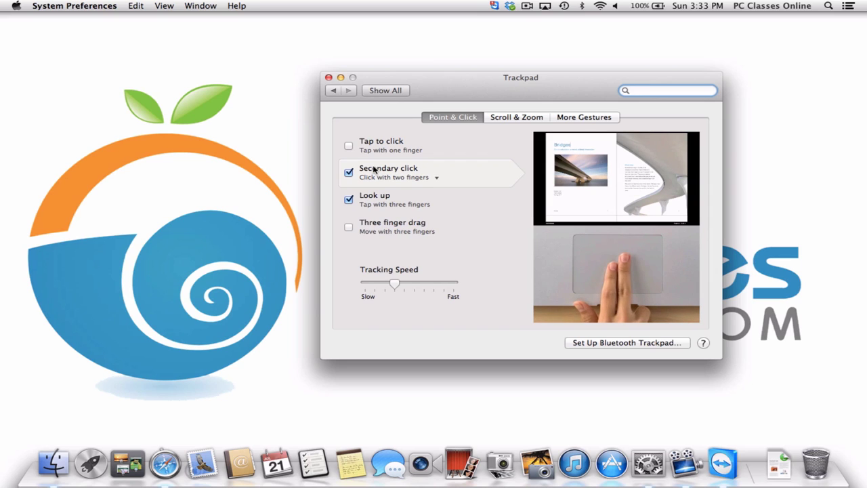
click(349, 201)
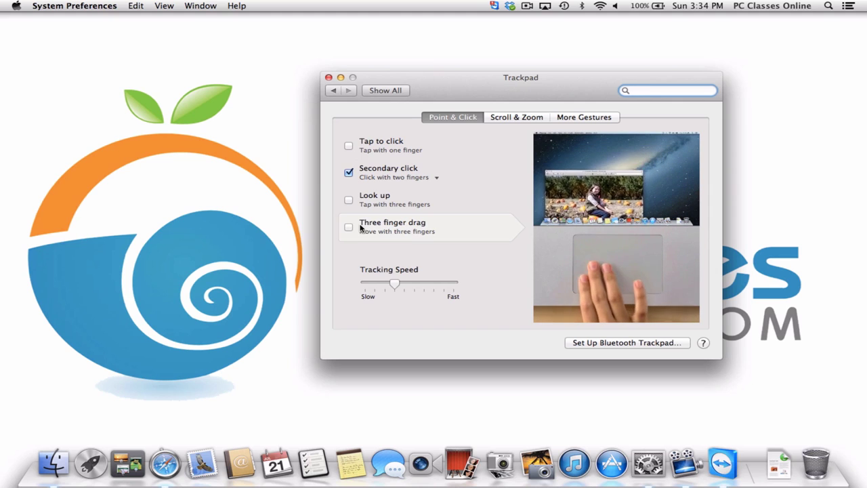
- Review the trackpad's Smart zoom and Rotate gestures, and disable the Mission Control swipe gesture
click(516, 119)
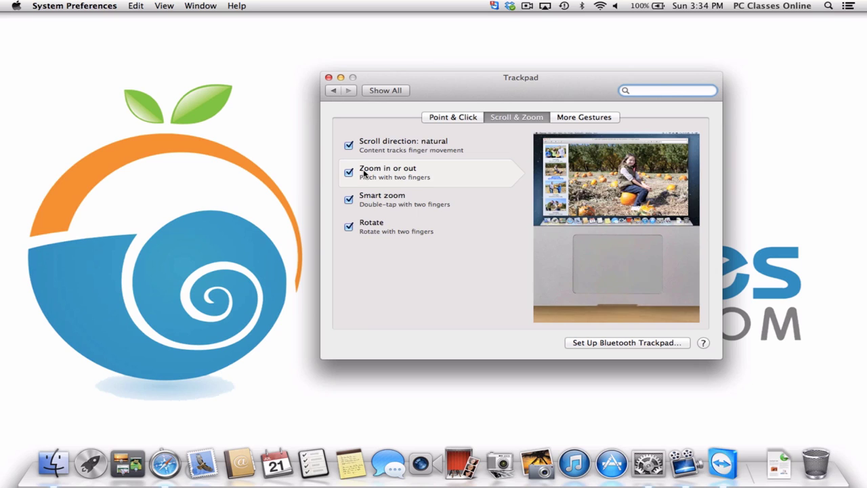
mouse_move(363, 203)
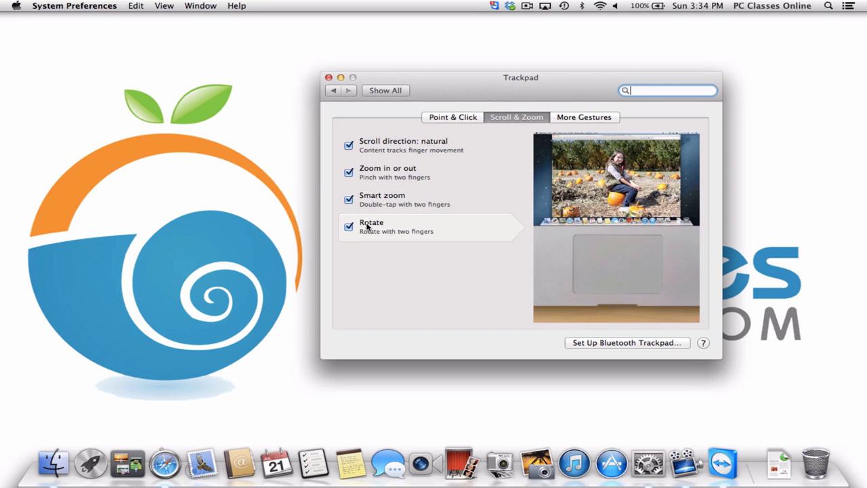
click(604, 117)
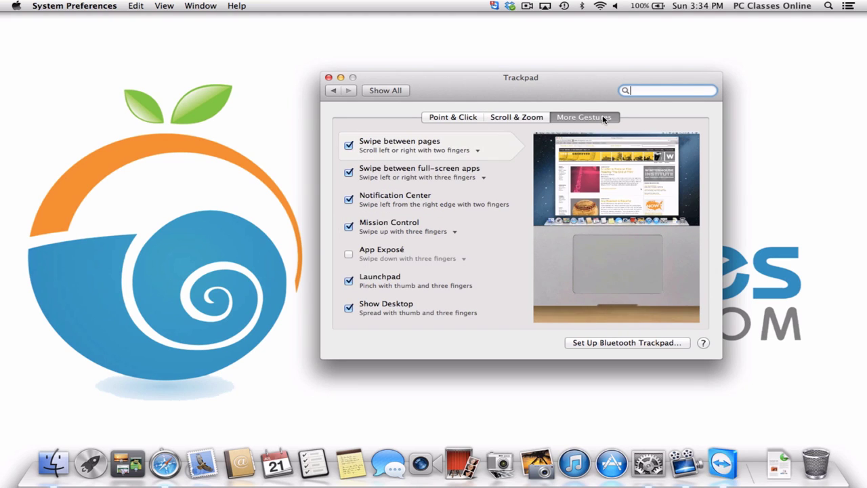
click(348, 227)
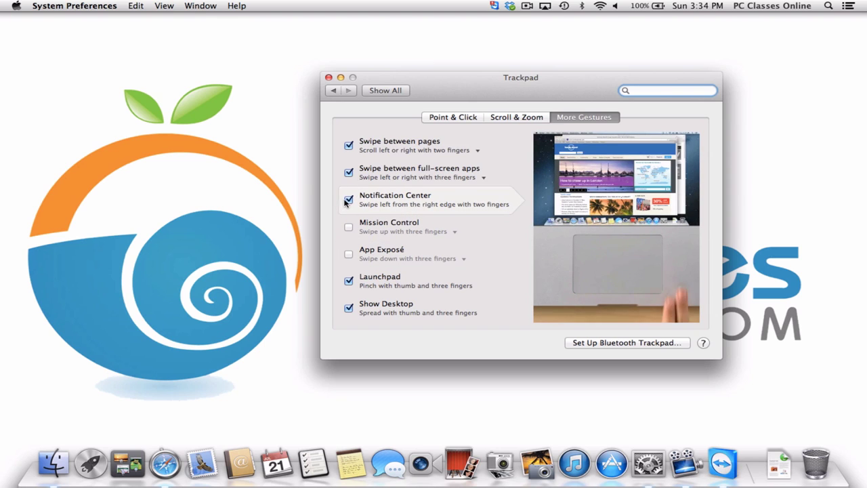
- Disable the trackpad's two-finger Notification Center swipe gesture
click(348, 200)
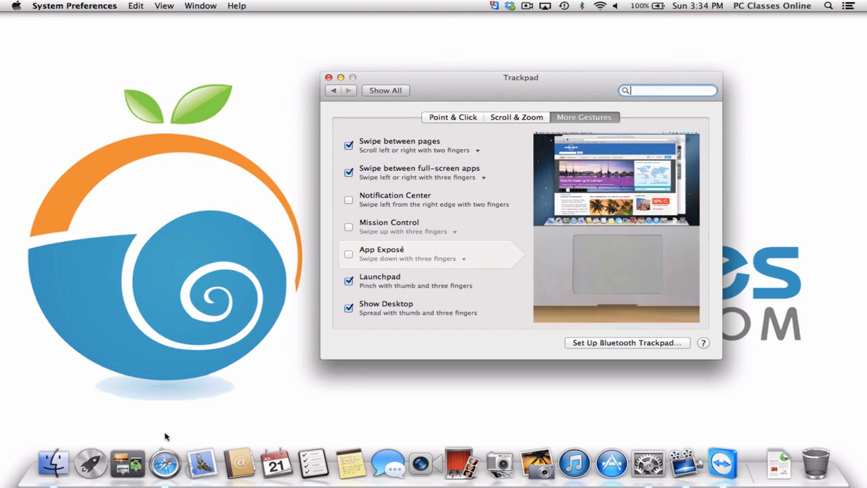
- Switch to Safari, open the OS X Mavericks preview and swipe back to the start page, closing the browser window
click(165, 463)
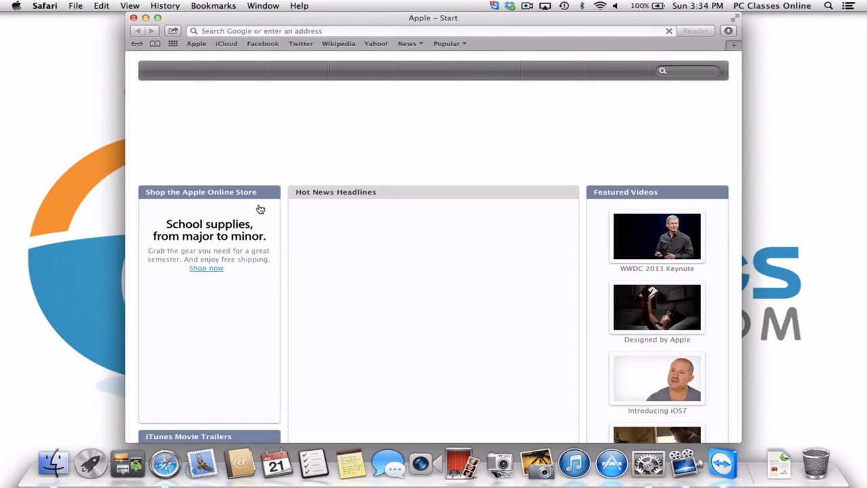
click(333, 111)
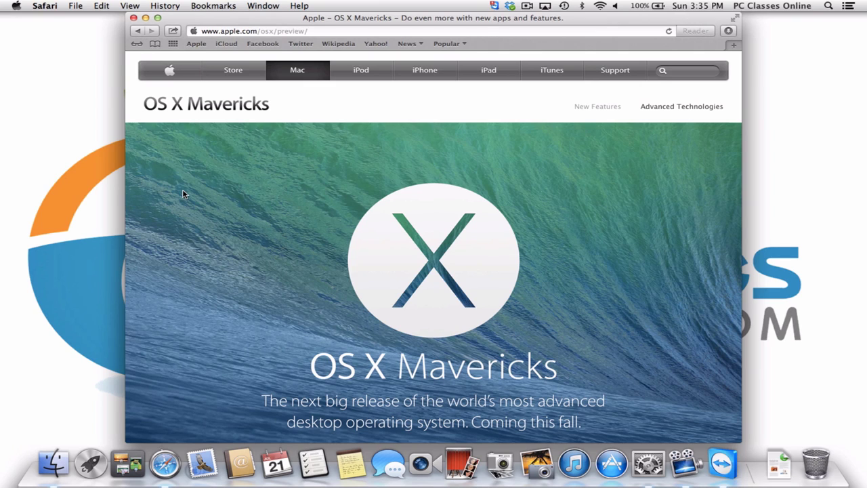
scroll(190, 199, down, 1)
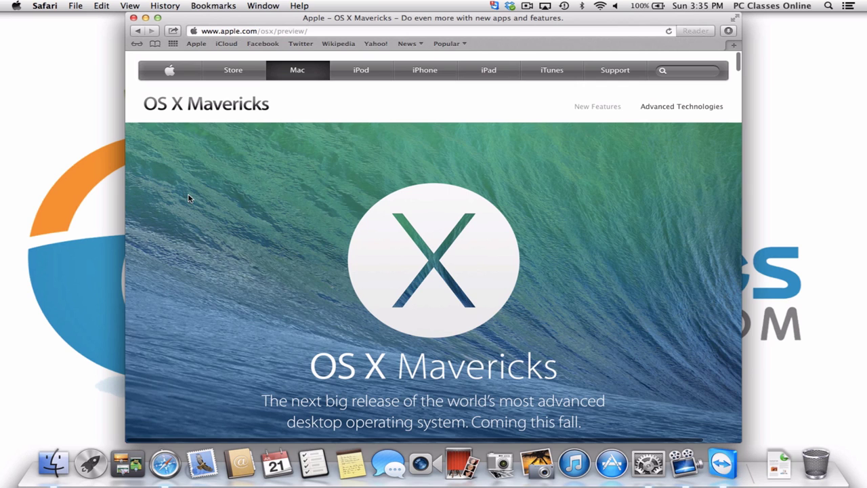
scroll(190, 198, left, 3)
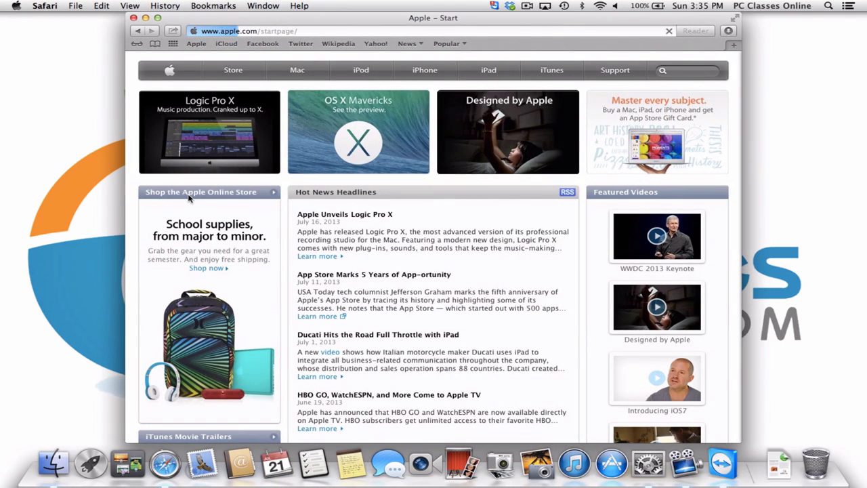
click(135, 19)
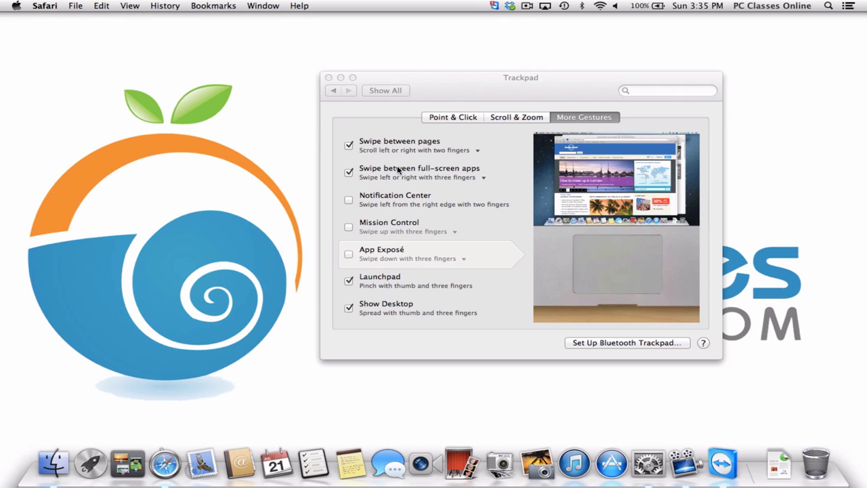
- Open a Safari window in full screen and swipe back to the desktop showing the Trackpad settings
click(443, 170)
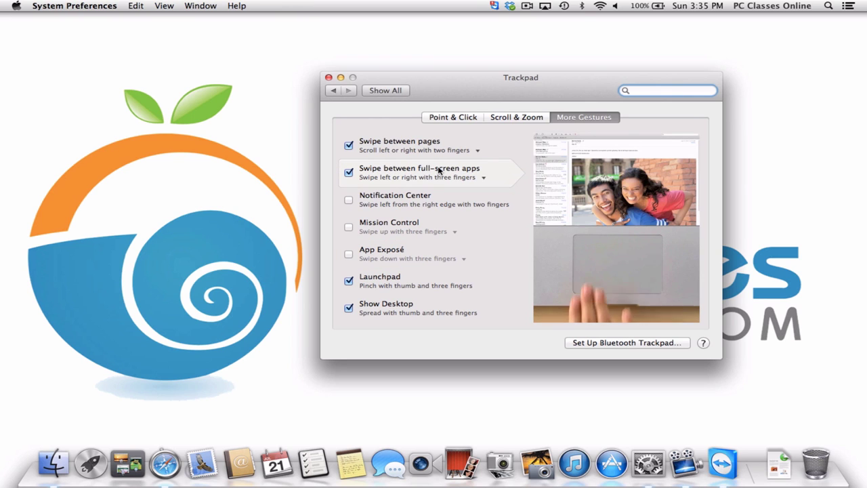
click(385, 307)
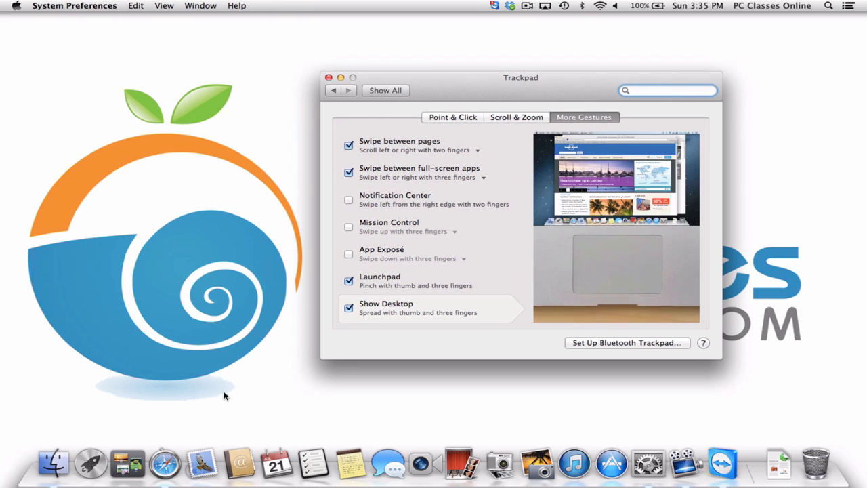
click(165, 463)
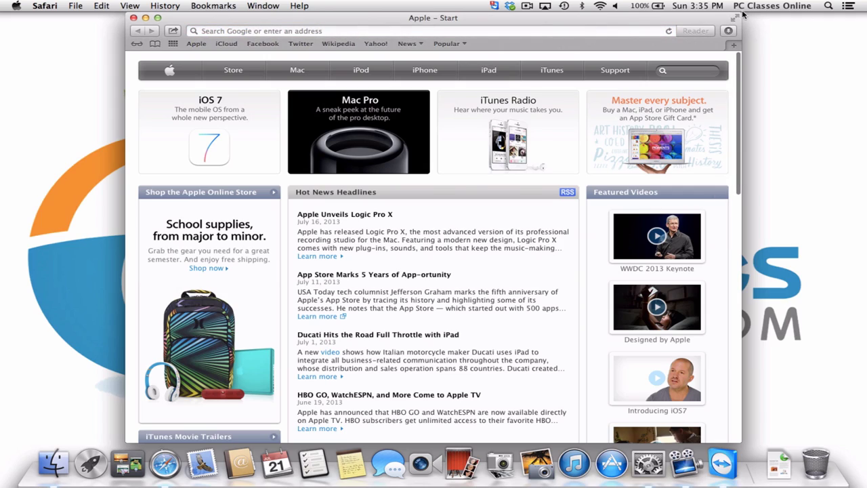
click(735, 19)
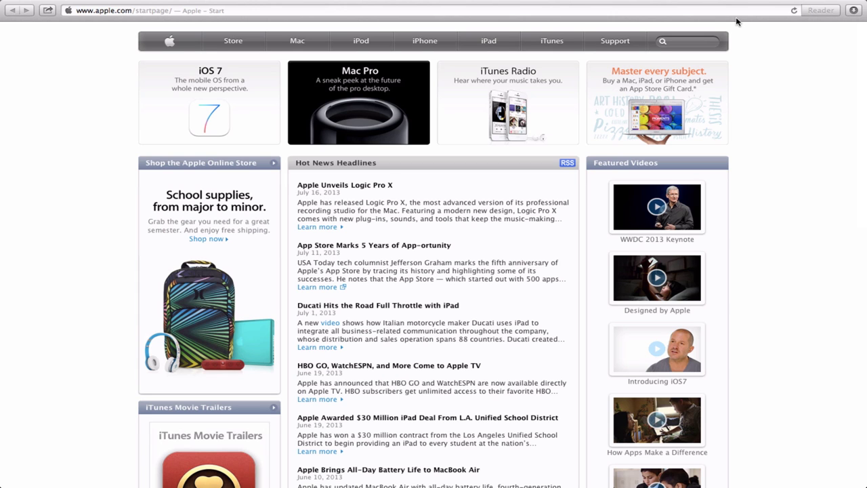
key(ctrl+Left)
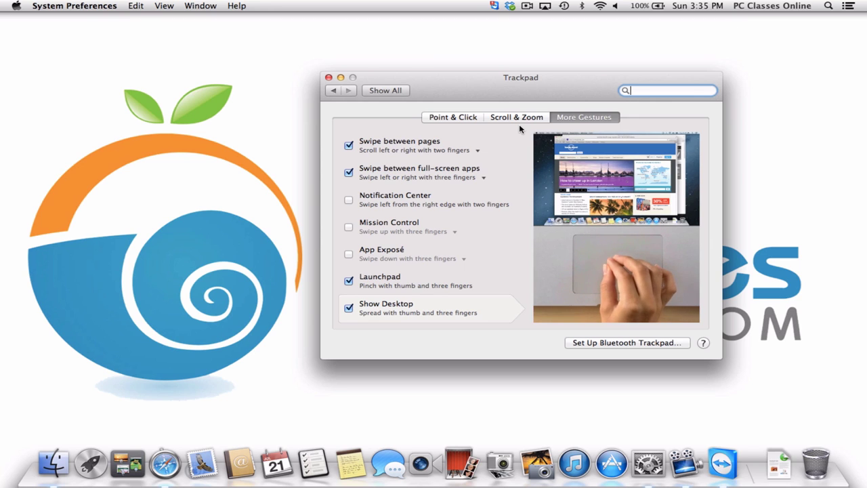
- Review the full-screen apps and Notification Center swipe gestures, and briefly show and hide the Notification Center
mouse_move(438, 173)
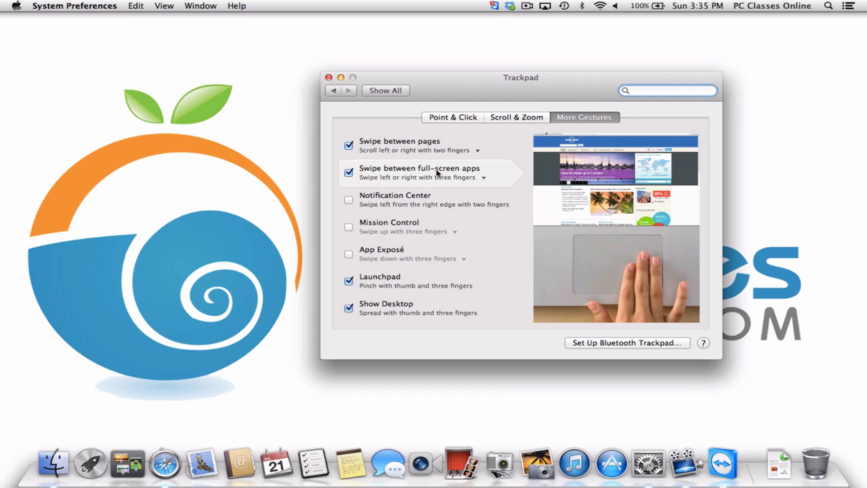
mouse_move(390, 211)
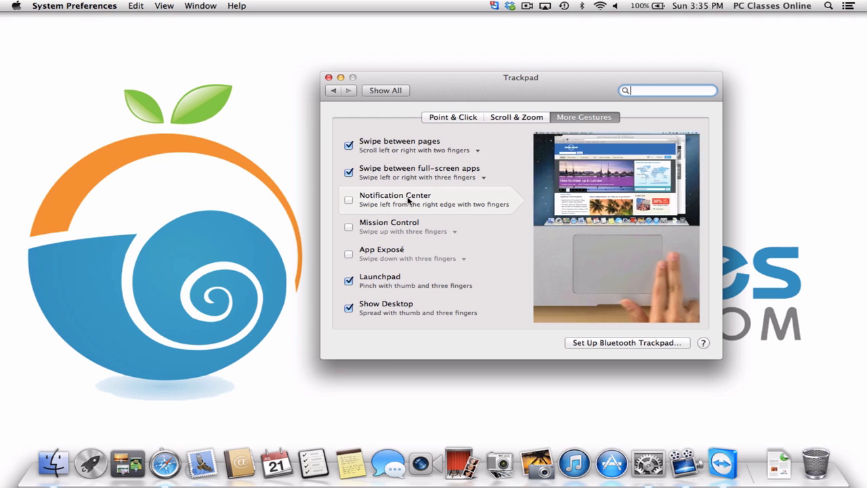
click(848, 7)
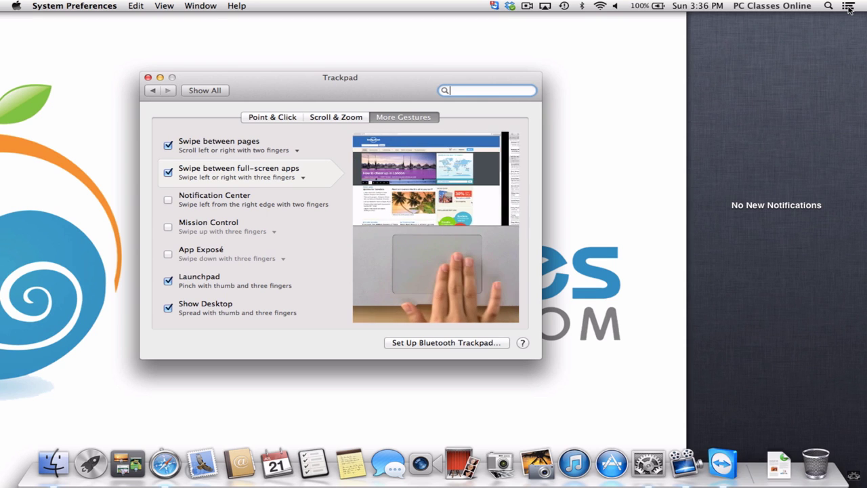
click(848, 7)
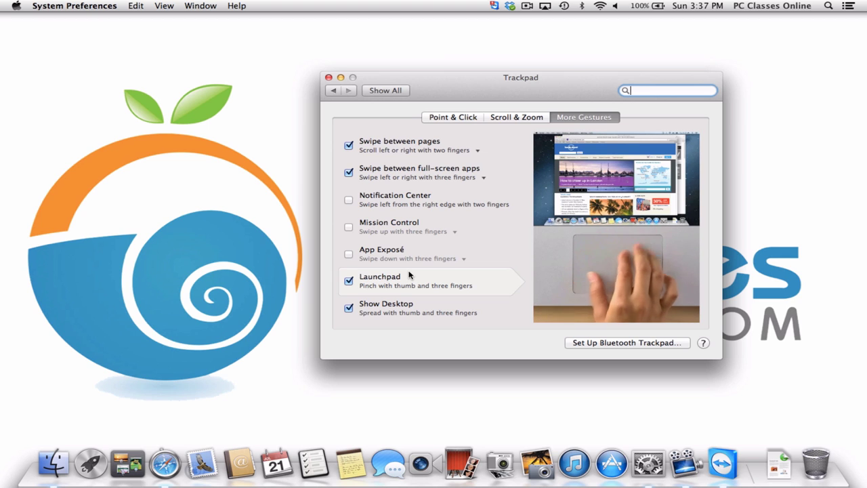
- Open Launchpad, browse back and forth between its pages of applications, and leave it without launching anything
key(F4)
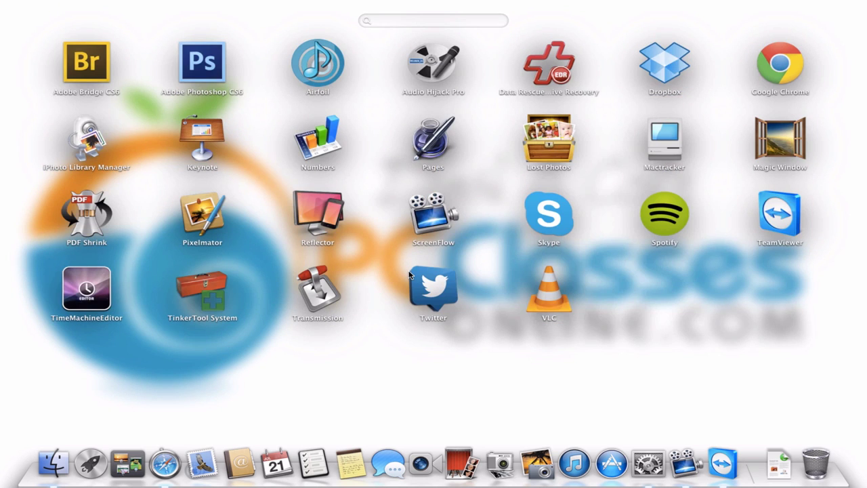
scroll(409, 274, left, 5)
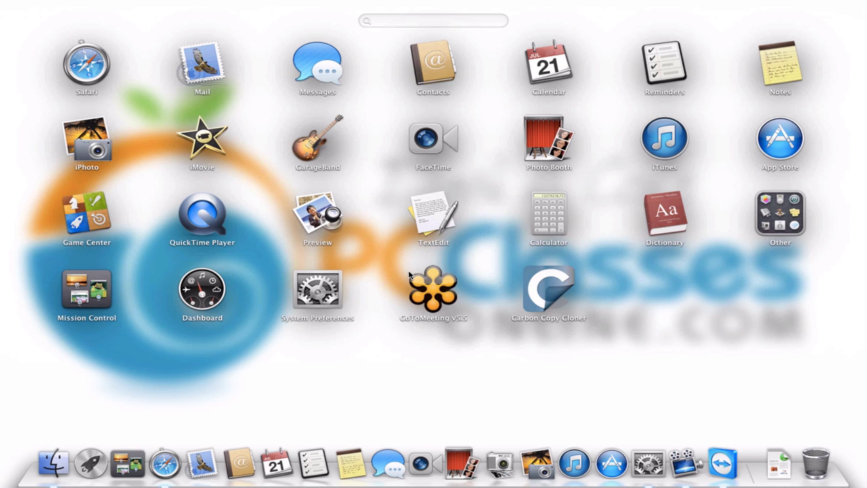
scroll(409, 273, right, 5)
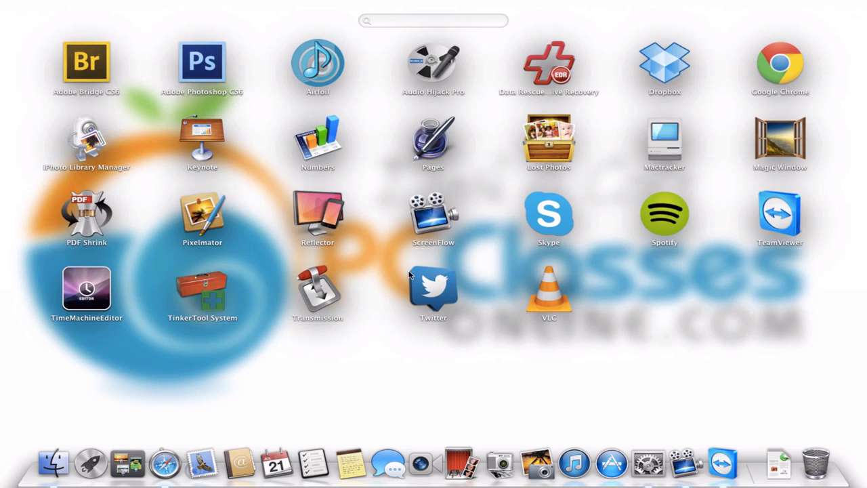
scroll(408, 274, left, 5)
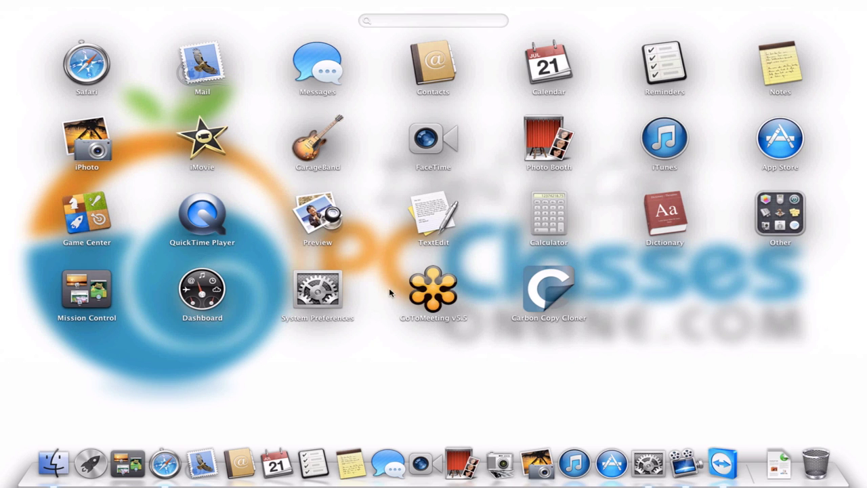
click(348, 352)
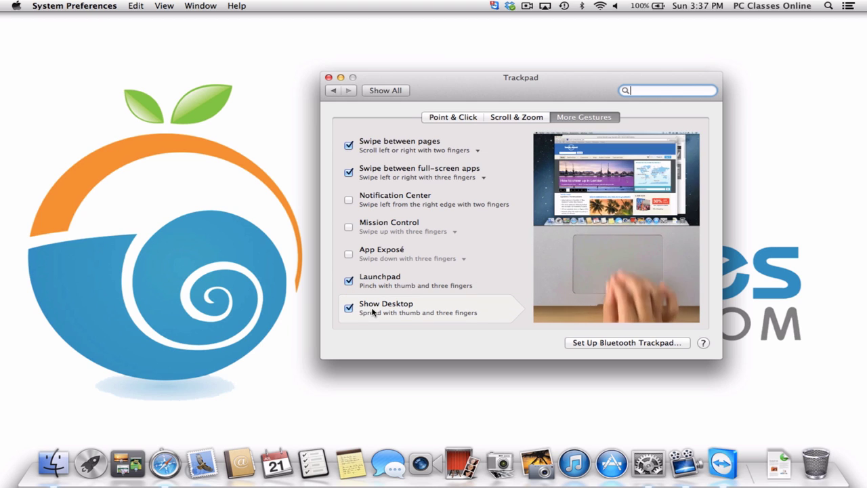
- Disable the Show Desktop spread gesture and return to the overview of all preferences
click(345, 310)
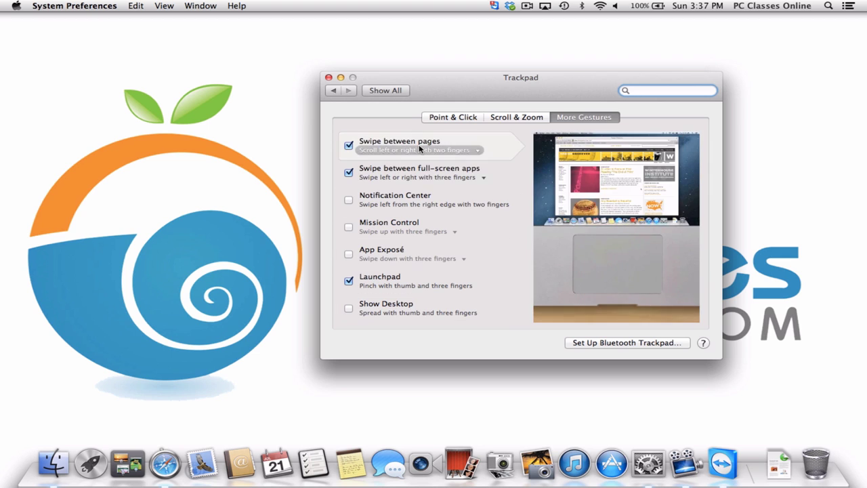
click(382, 92)
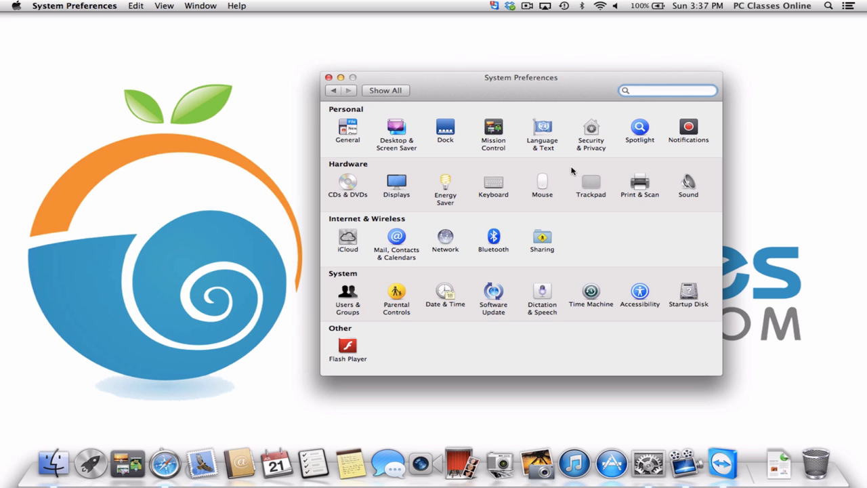
- In Print & Scan, view how to add the Canon MX450 series printer without adding it, and return to the preferences overview
click(636, 183)
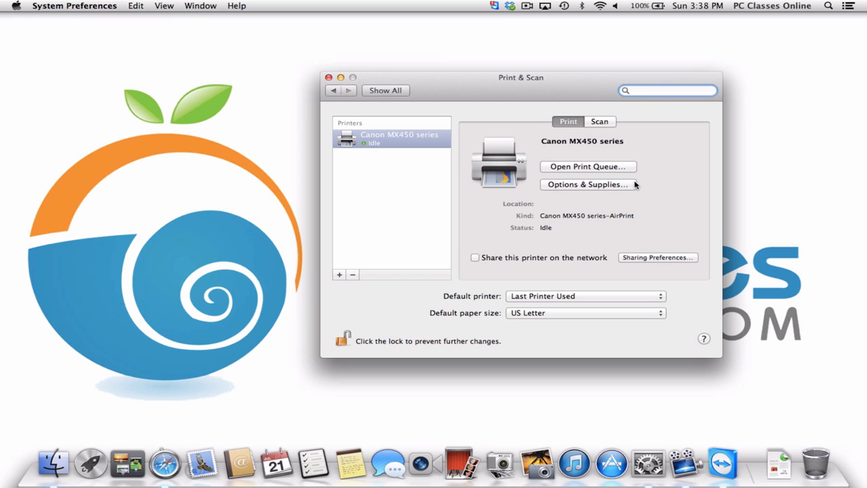
click(340, 274)
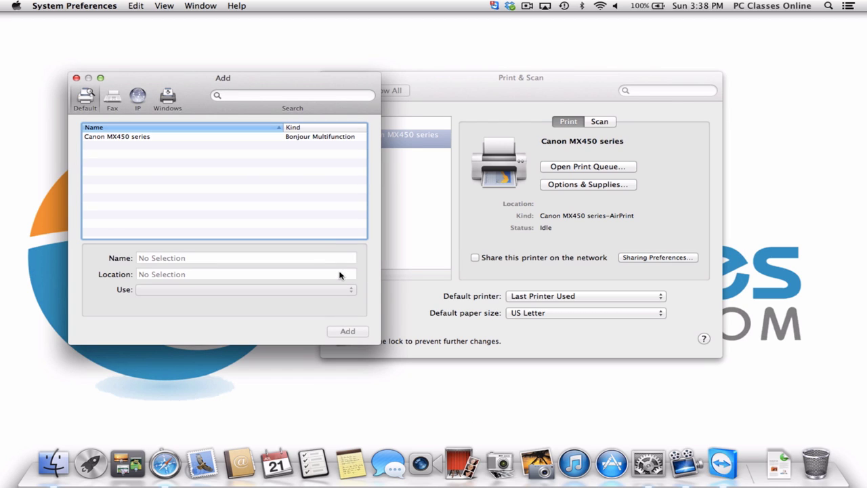
click(168, 136)
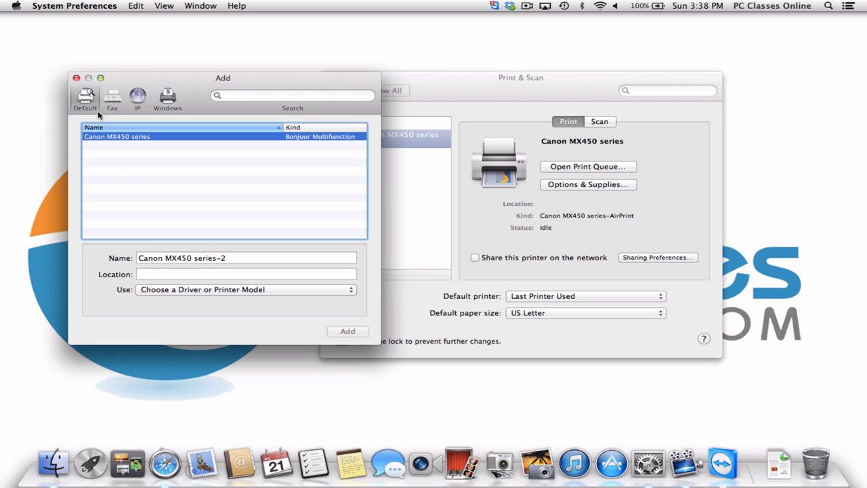
click(77, 78)
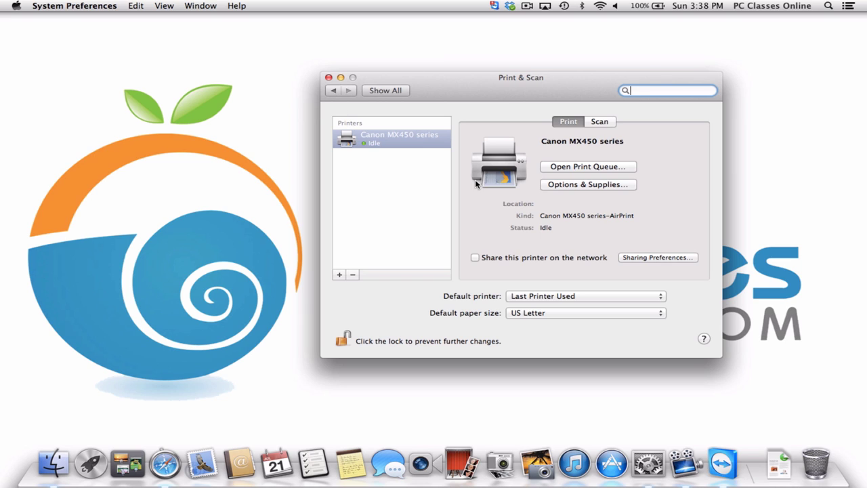
click(382, 92)
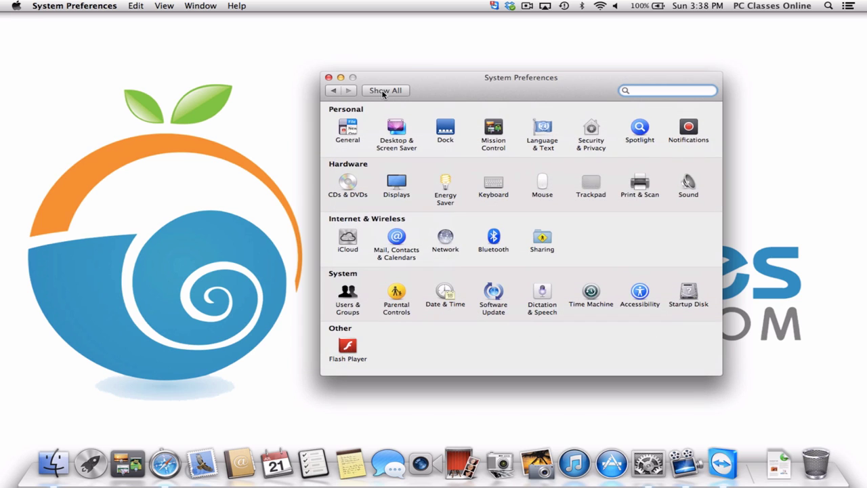
- View the iCloud and the Mail, Contacts & Calendars settings, and return to the preferences overview
click(351, 240)
click(398, 238)
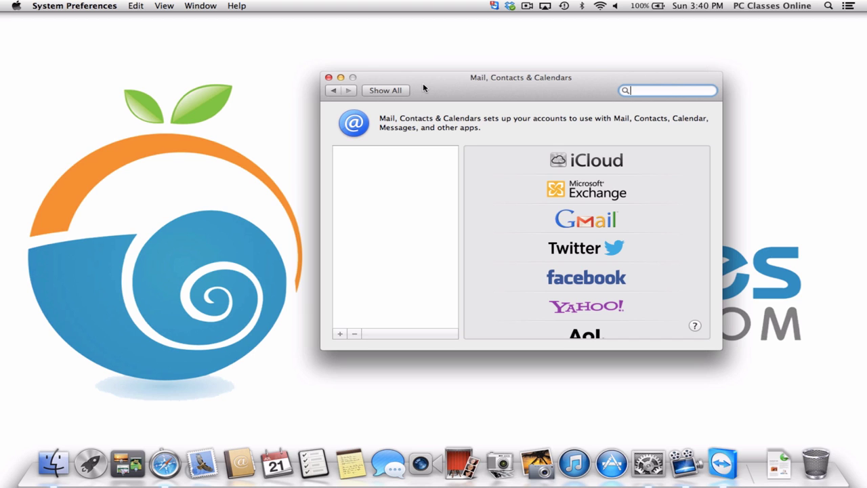
click(395, 90)
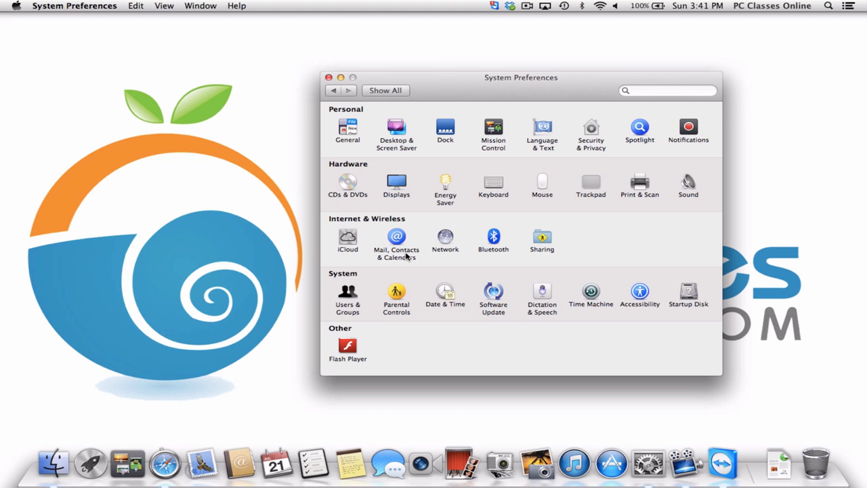
- Examine the accounts in Users & Groups and the system's log-out option, and return to the preferences overview
click(347, 293)
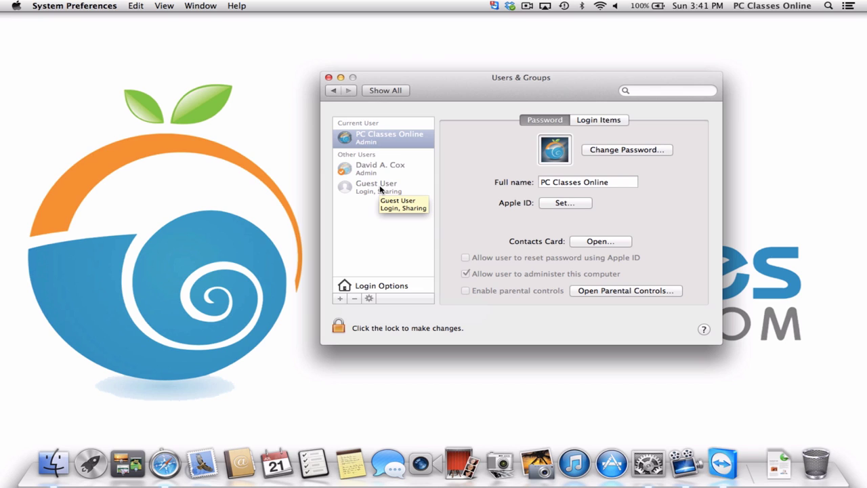
click(8, 6)
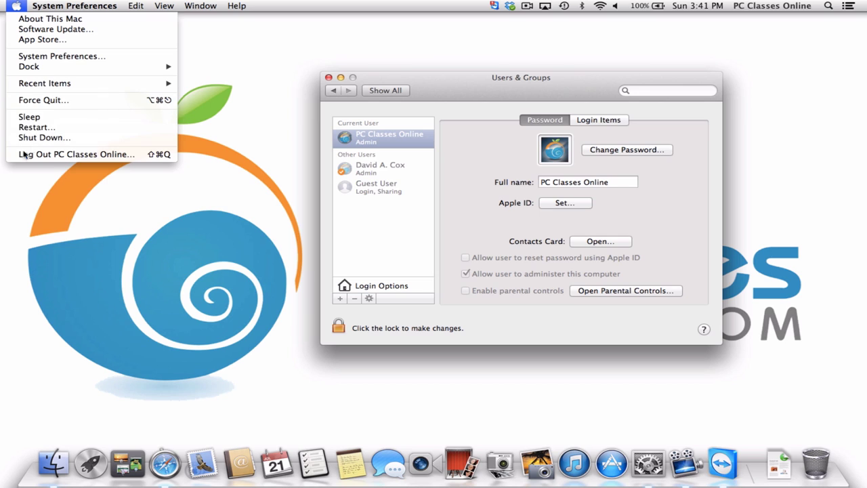
click(87, 211)
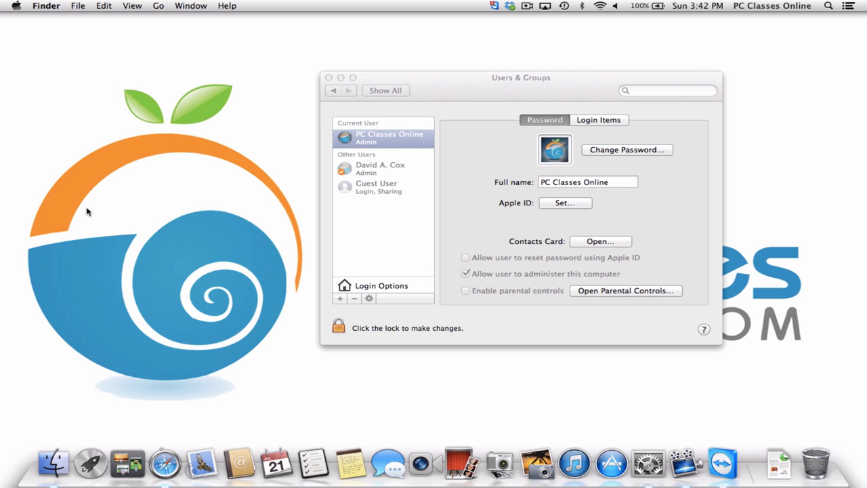
click(371, 97)
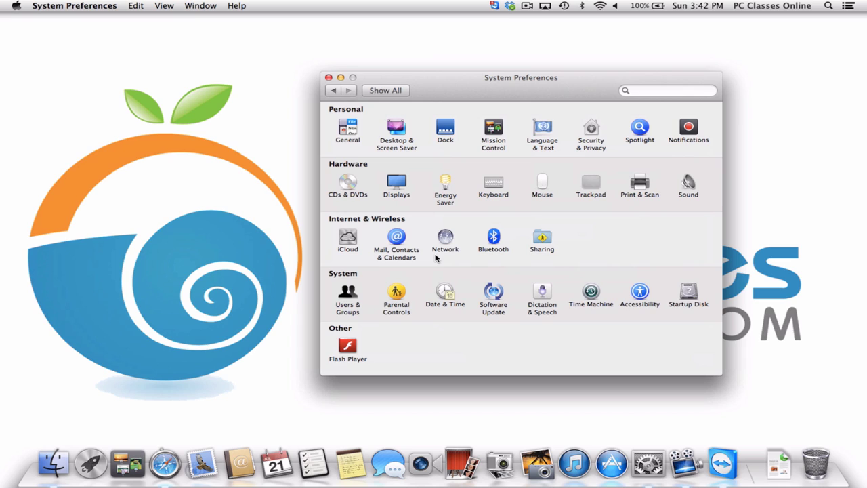
- Turn on Dictation in Dictation & Speech, set its shortcut to Press Either Command Key Twice, and close System Preferences
click(536, 290)
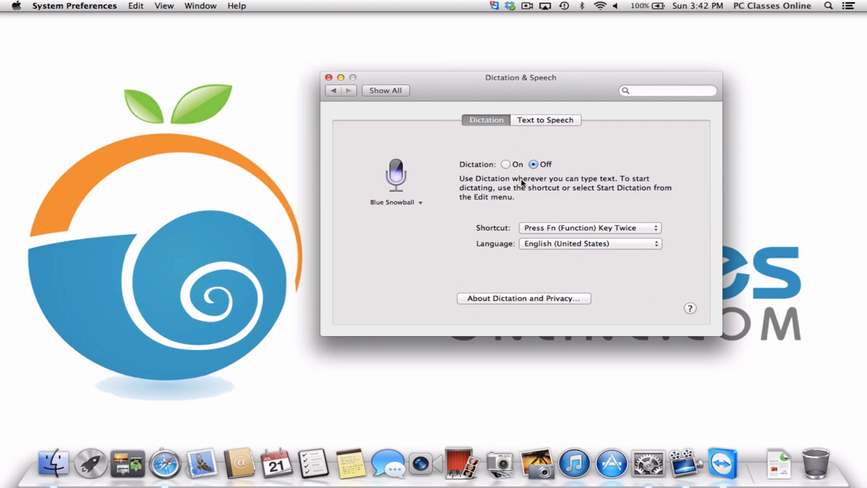
click(505, 164)
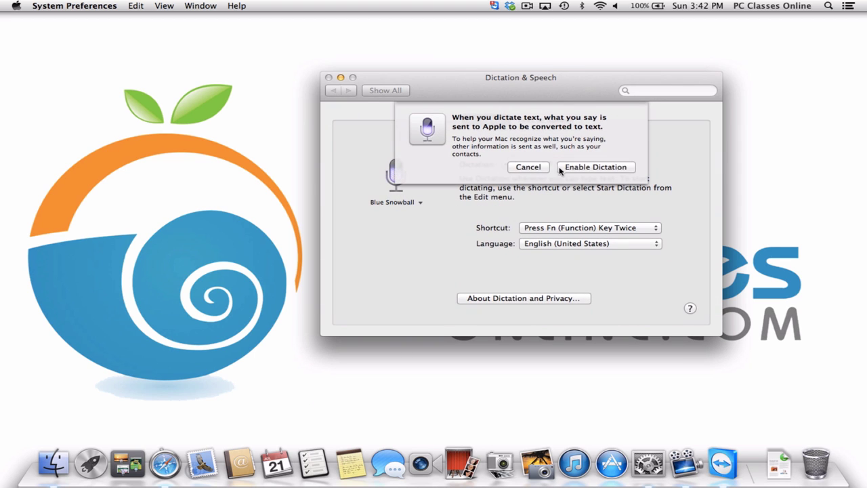
click(588, 169)
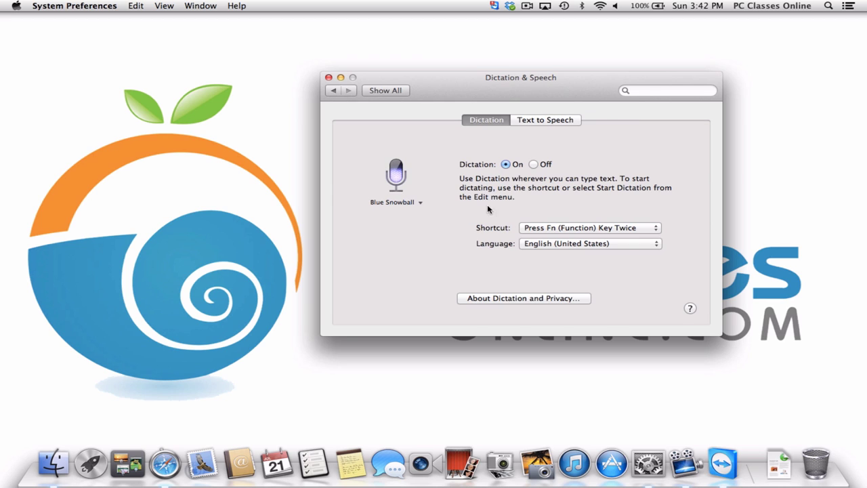
click(546, 228)
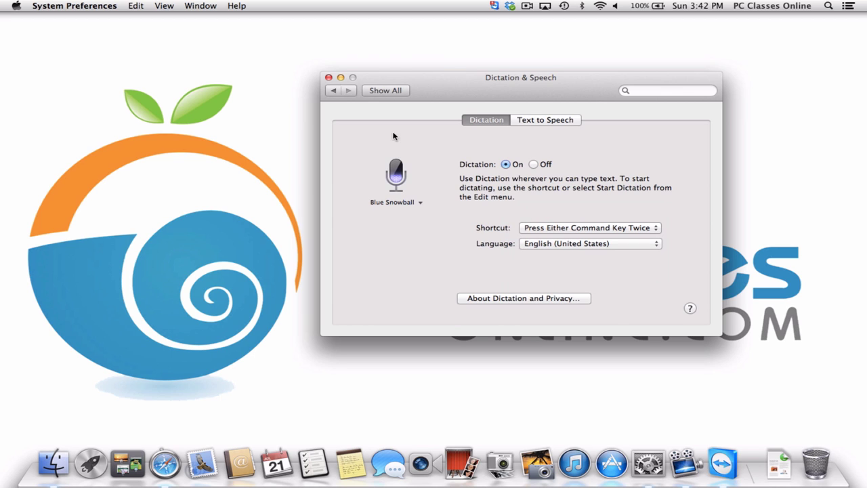
click(329, 78)
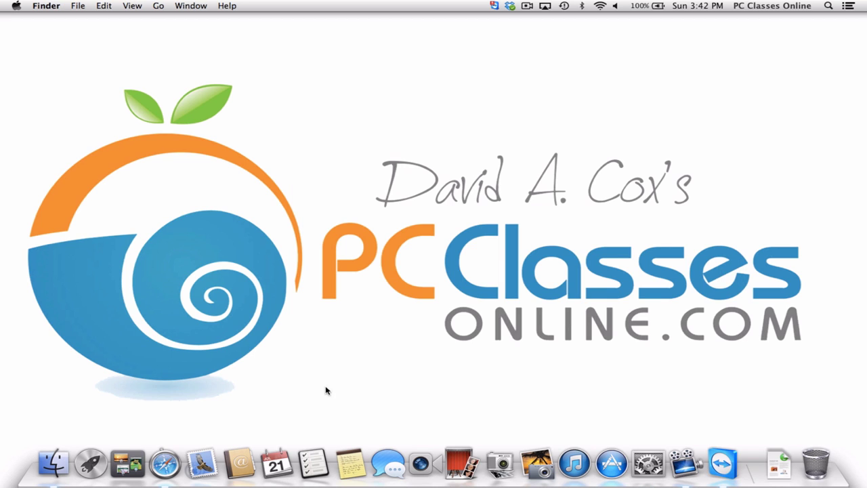
- Switch to Notes and dictate "Hi mom and dad looking forward to seeing you this coming weekend" into the new note
click(350, 463)
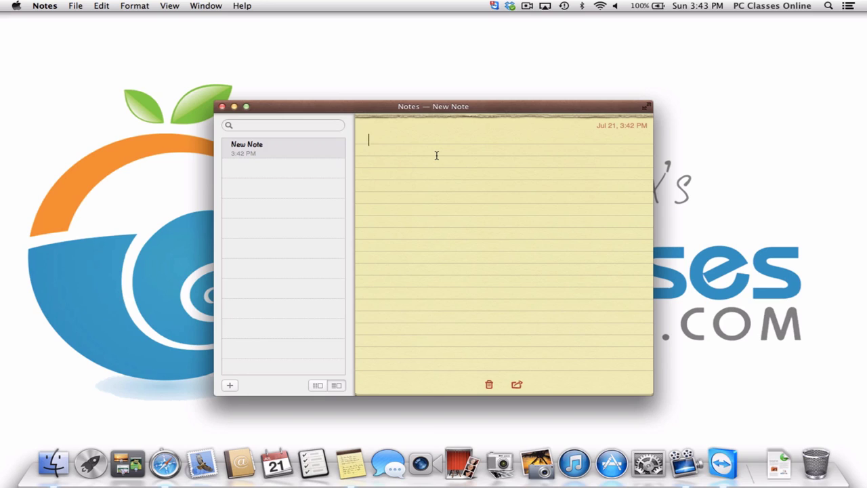
key(fn)
key(fn)
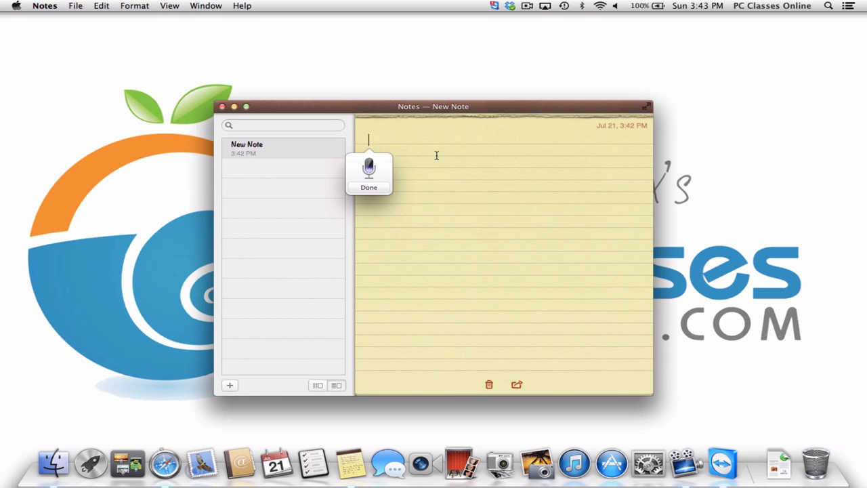
key(fn)
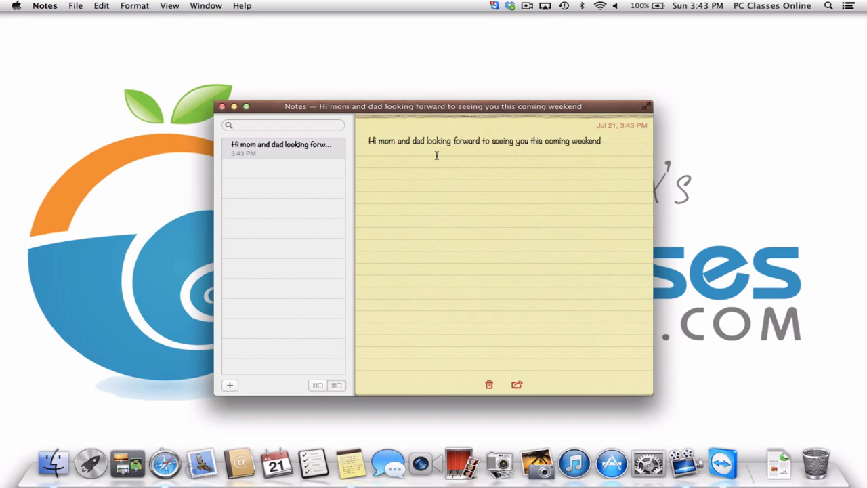
- Dictate a second line into the note, a greeting with a first name followed by "how are you?", and quit Notes
key(Return)
key(fn)
key(fn)
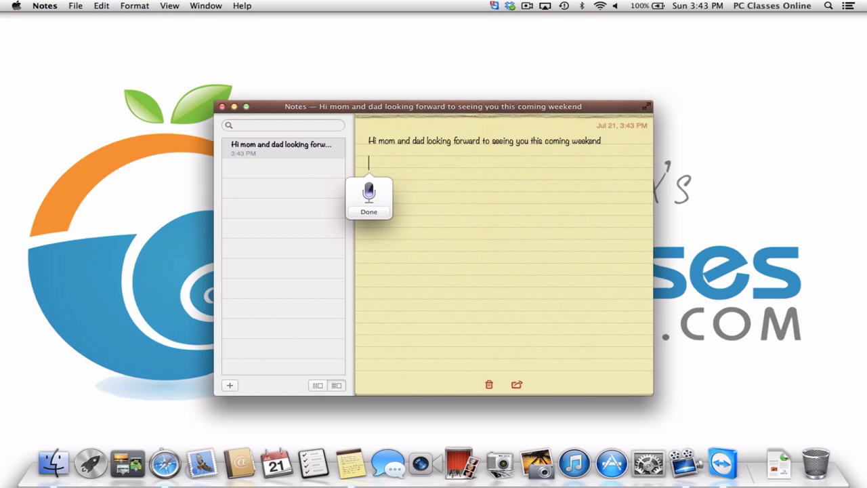
key(fn)
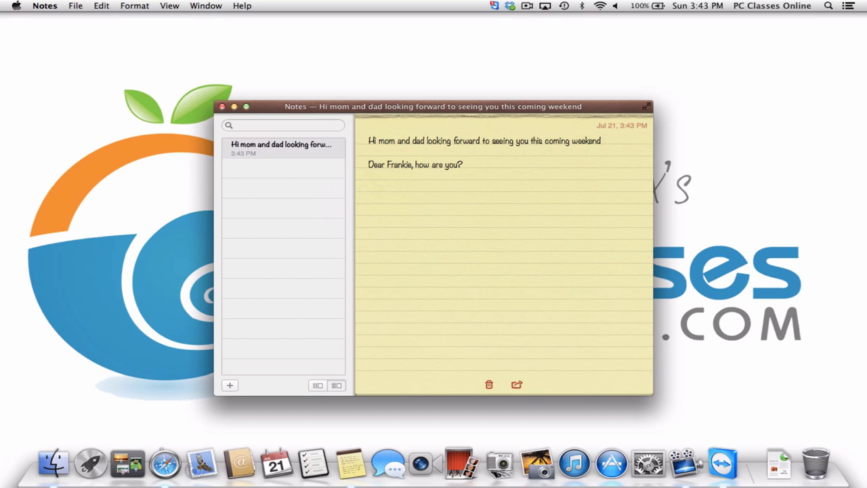
key(super+q)
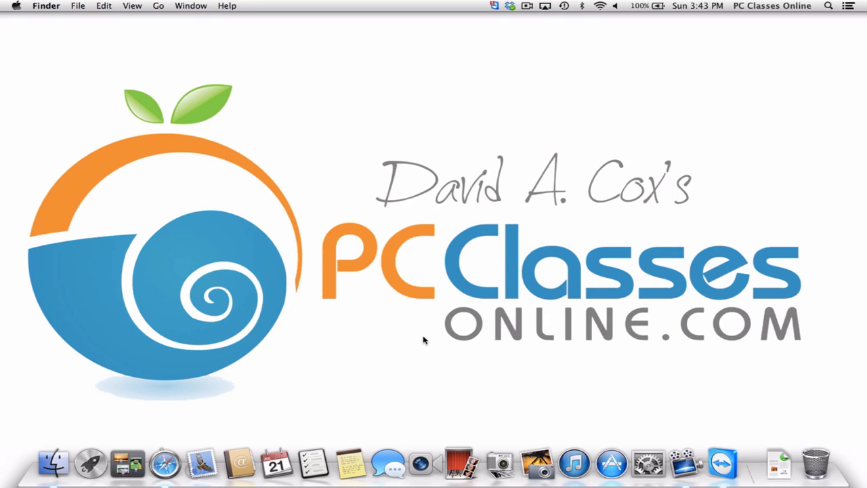
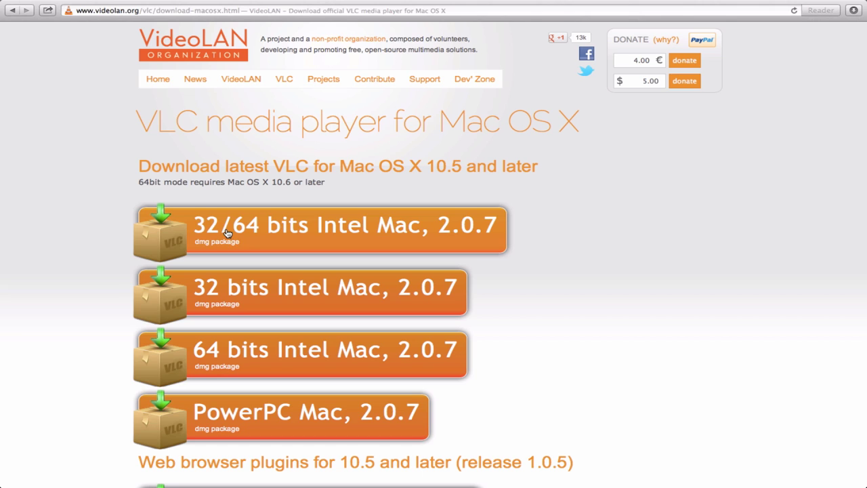
- Download the 32/64 bits Intel Mac version of VLC 2.0.7 and open vlc-2.0.7.dmg from the Downloads folder in Finder
click(228, 233)
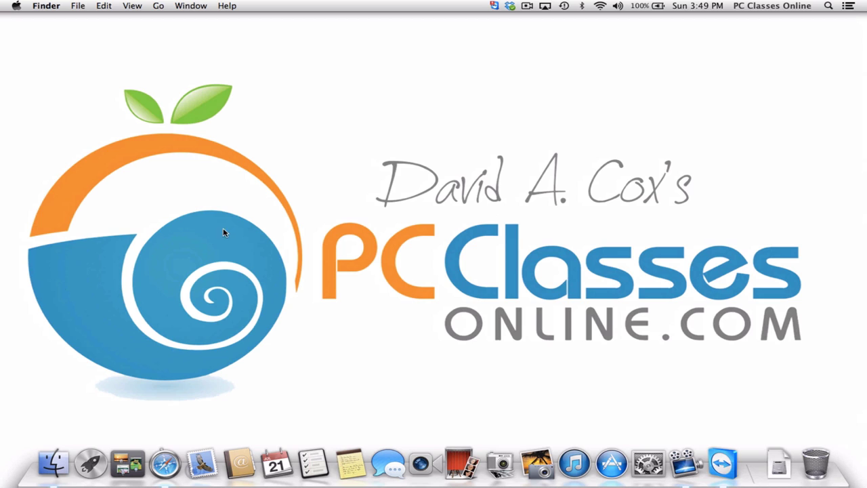
click(51, 455)
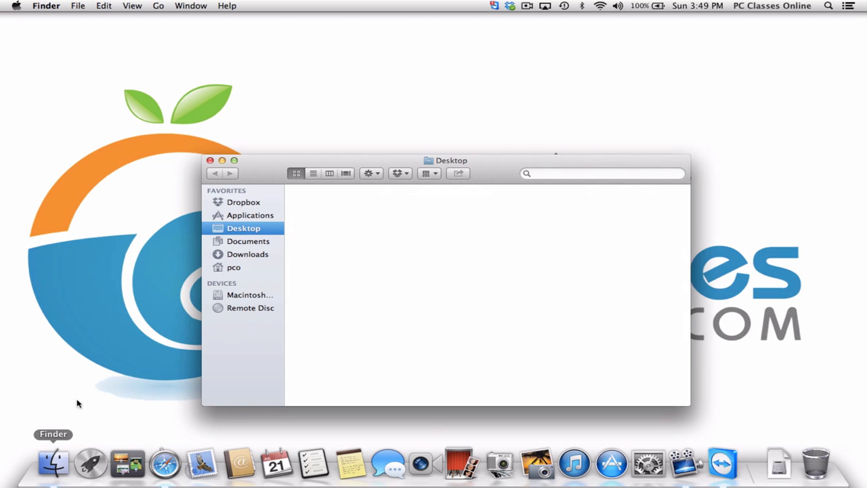
click(248, 256)
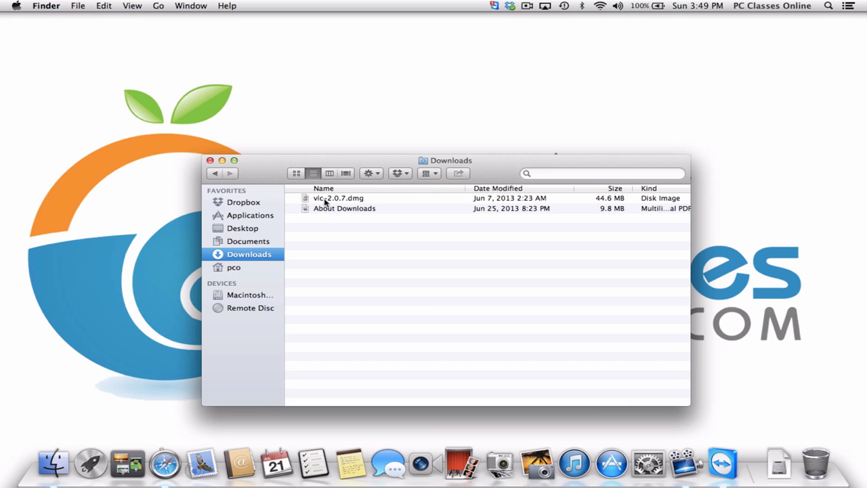
click(366, 200)
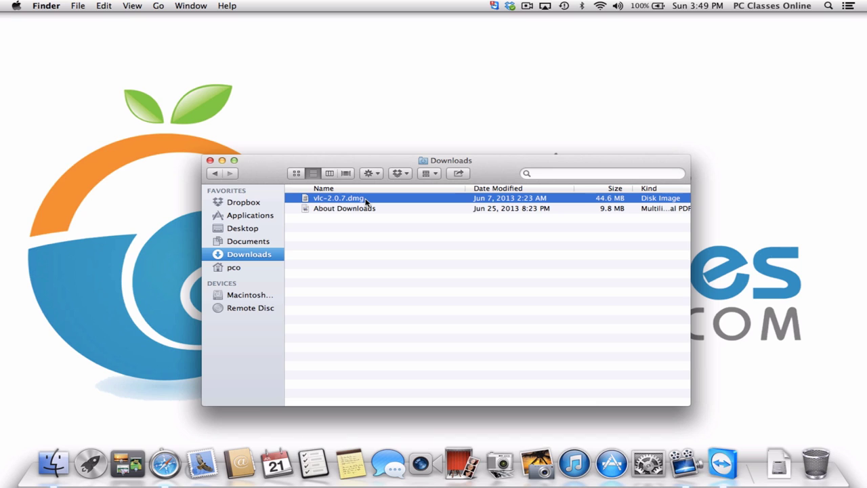
double_click(366, 201)
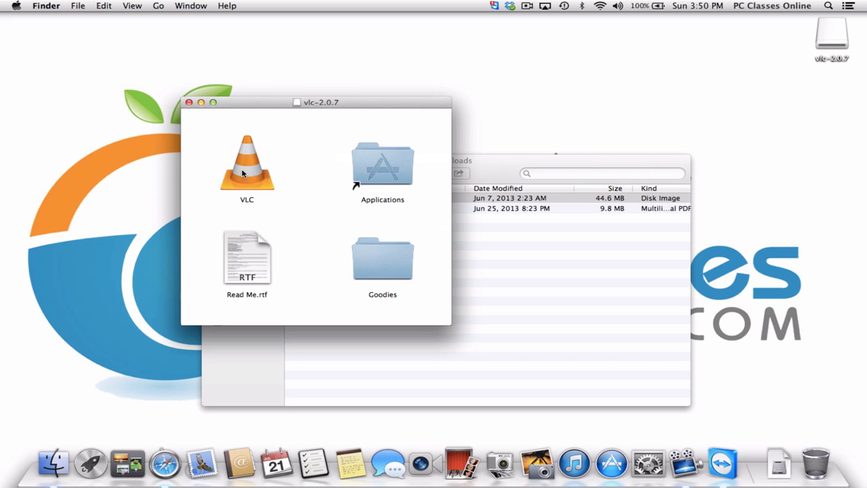
- Install VLC by copying it from the disk image to the Applications folder, and close the disk image window
drag(243, 173, 378, 164)
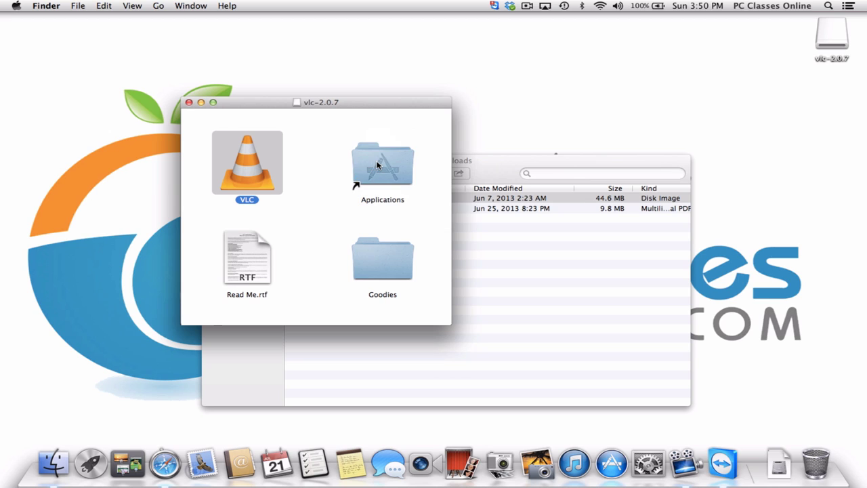
click(452, 155)
click(189, 103)
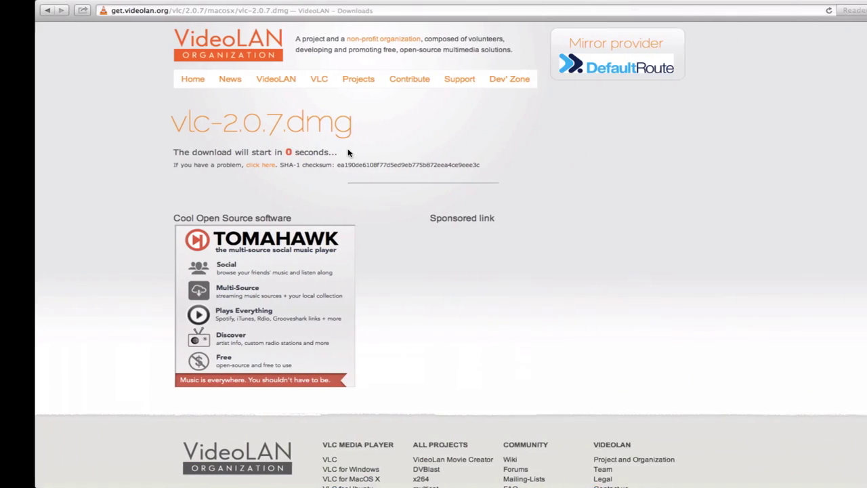
- Switch to Safari, go to google.com and search for "flash"
click(232, 10)
text(g)
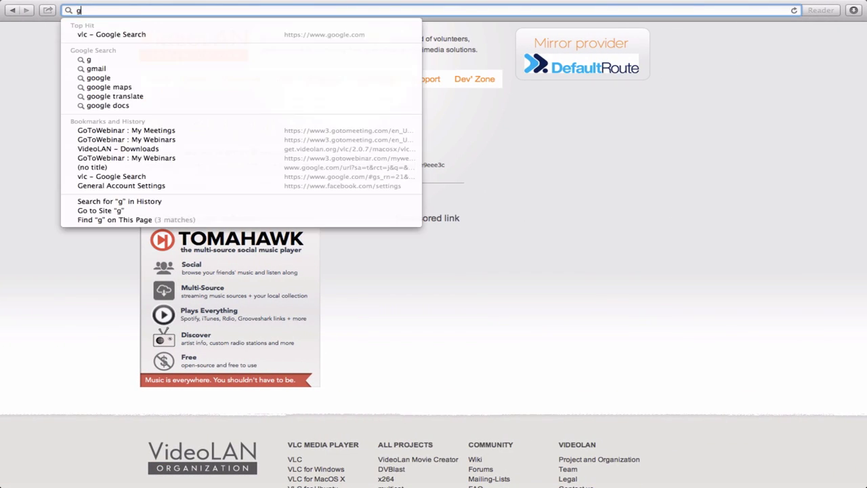
text(oogle.com)
key(Return)
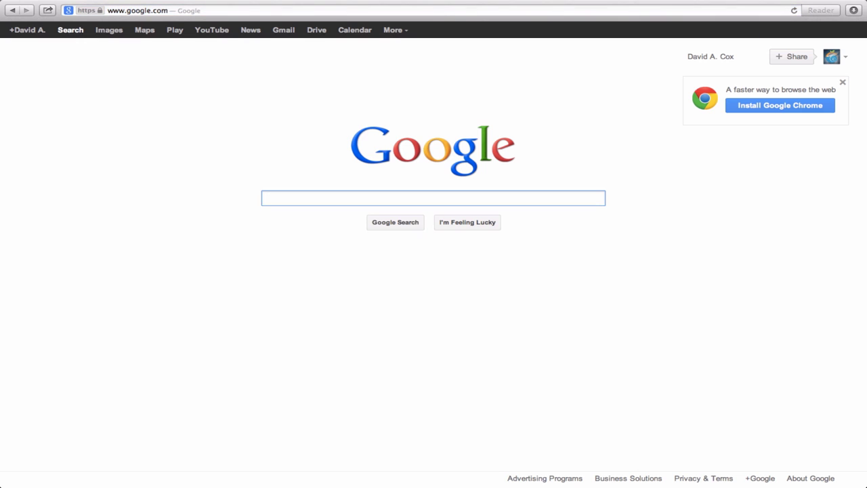
text(flas)
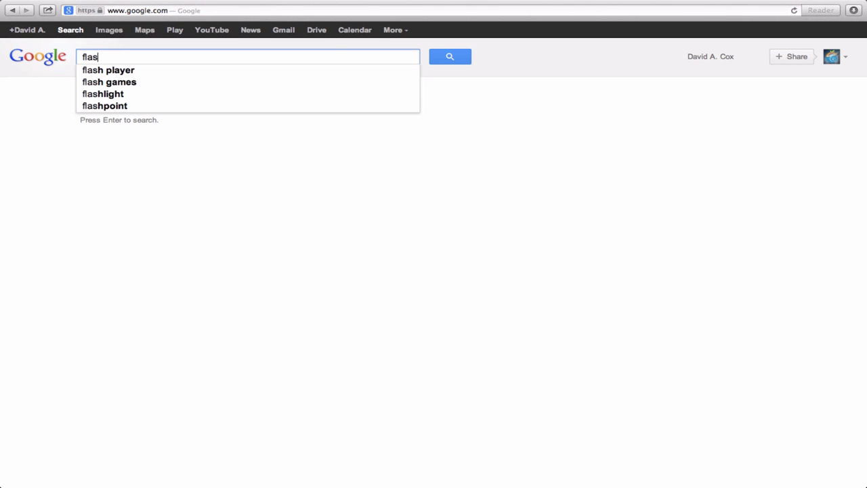
text(h)
key(Return)
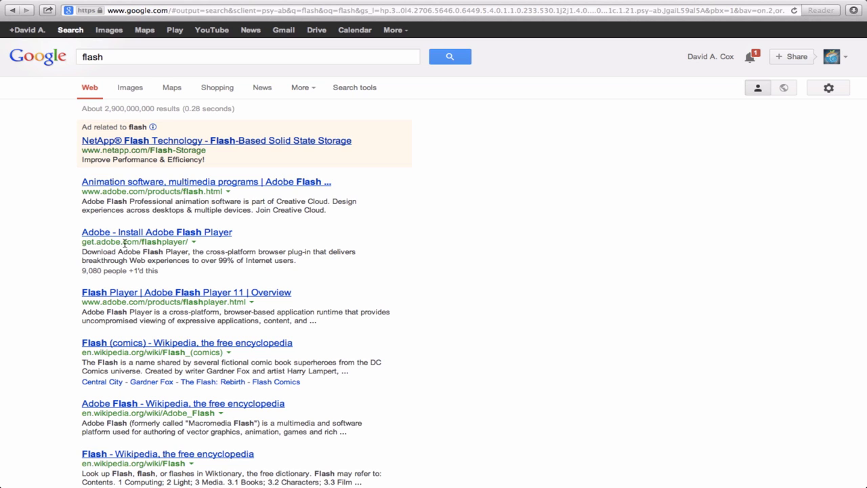
- Download Adobe Flash Player from its get.adobe.com install page and open the downloaded disk image from the Downloads folder in Finder
click(170, 237)
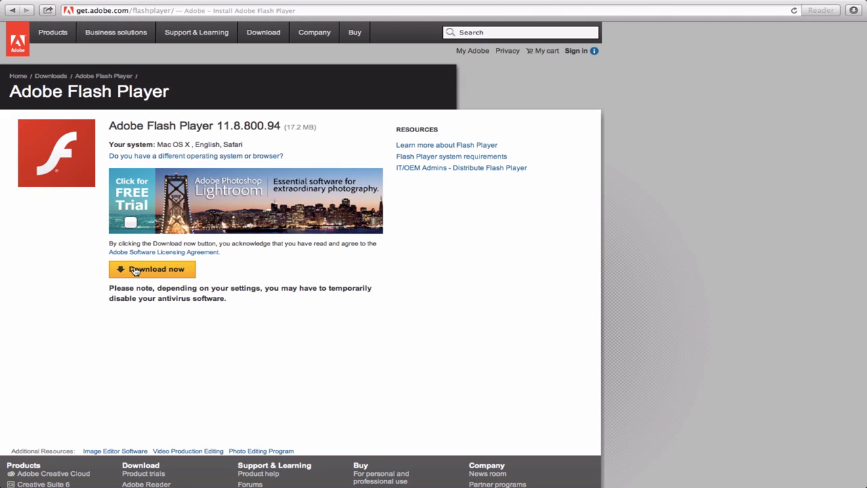
click(179, 271)
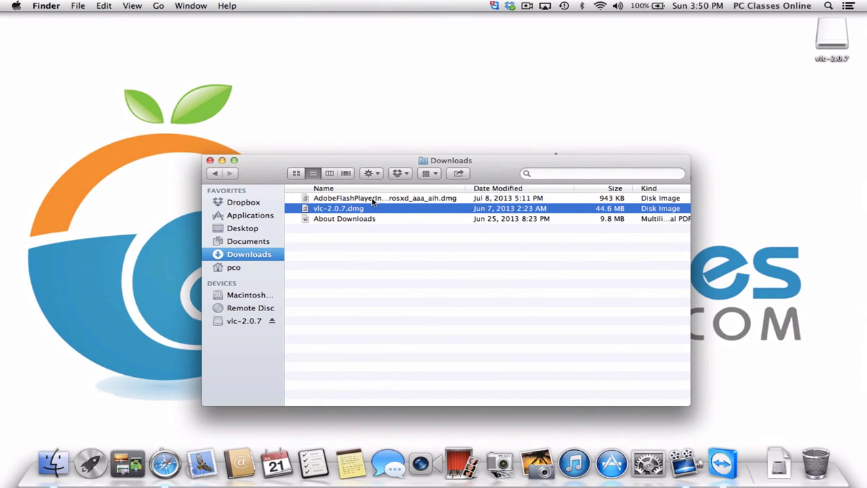
click(372, 200)
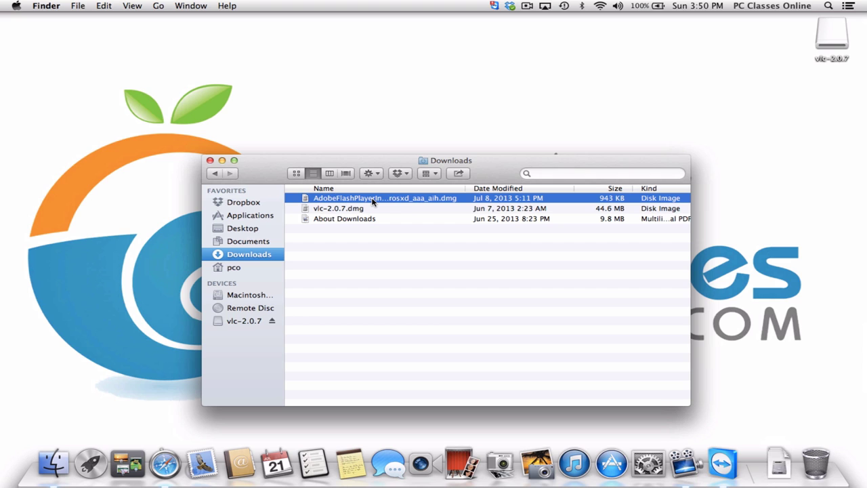
key(ctrl+Right)
key(ctrl+Left)
double_click(323, 199)
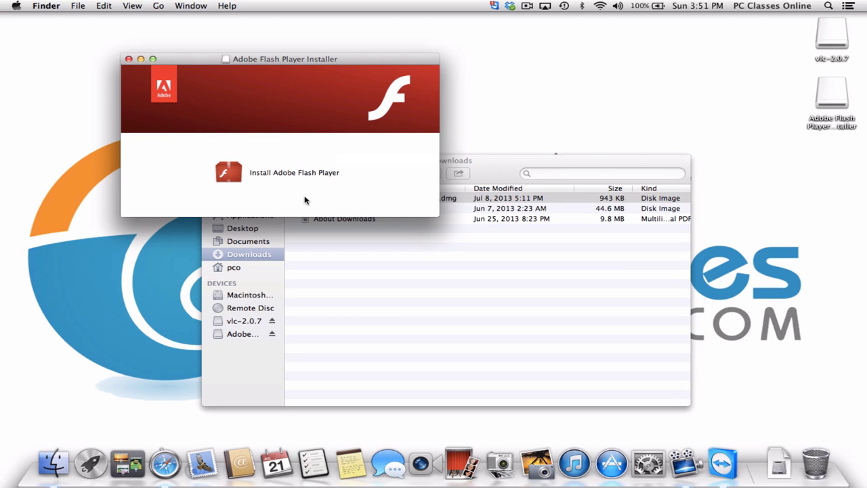
- Run Install Adobe Flash Player, allow the downloaded application to open, close the disk image window, and finish the installation
double_click(232, 174)
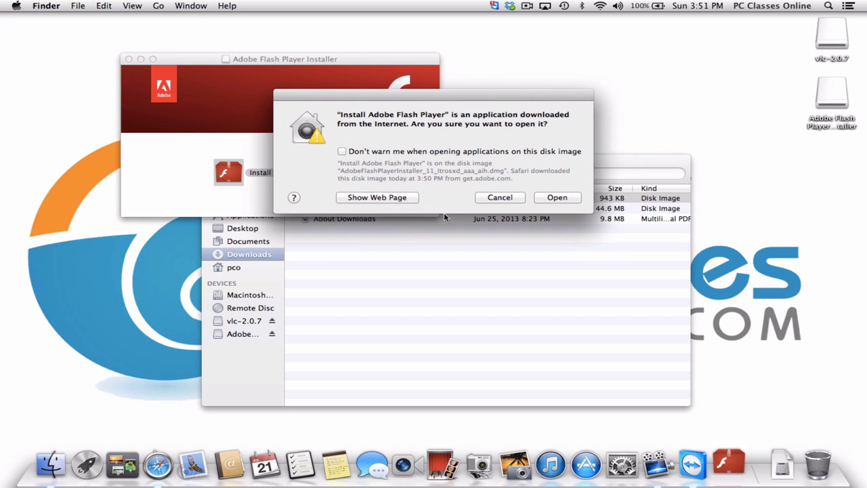
click(556, 197)
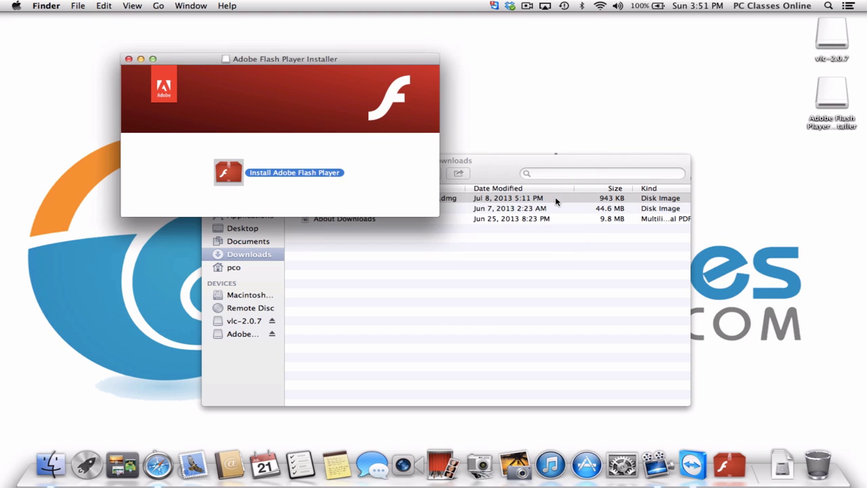
click(555, 201)
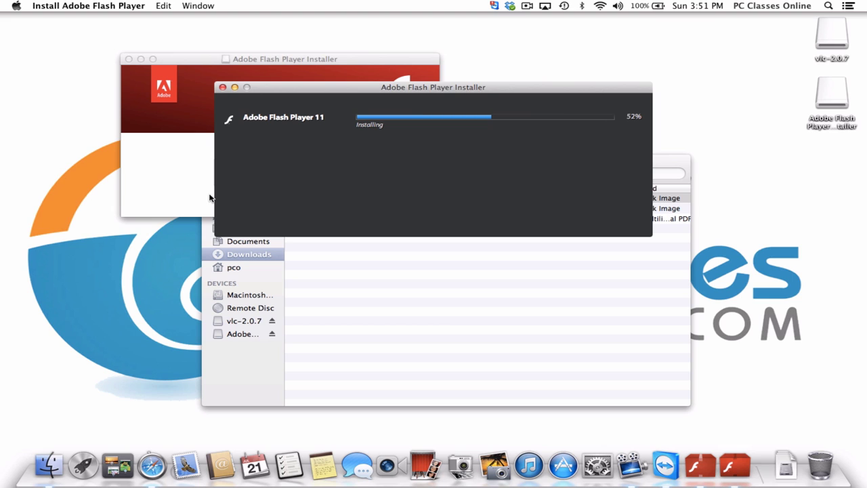
click(128, 60)
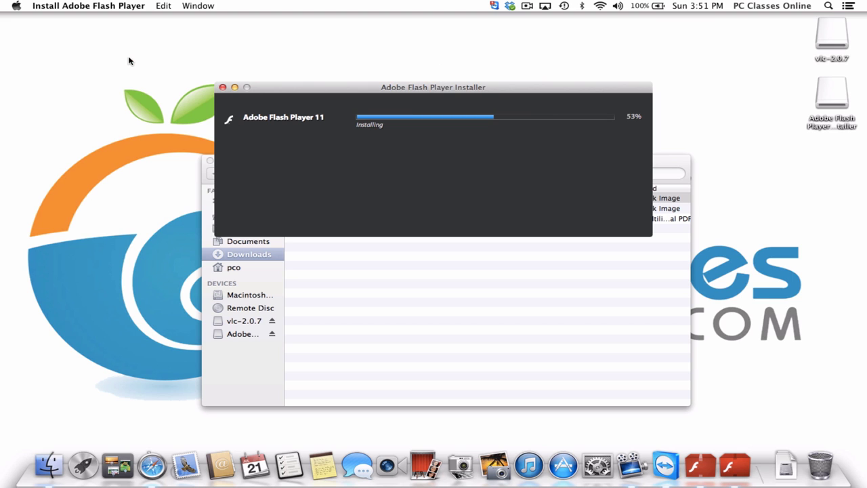
click(324, 317)
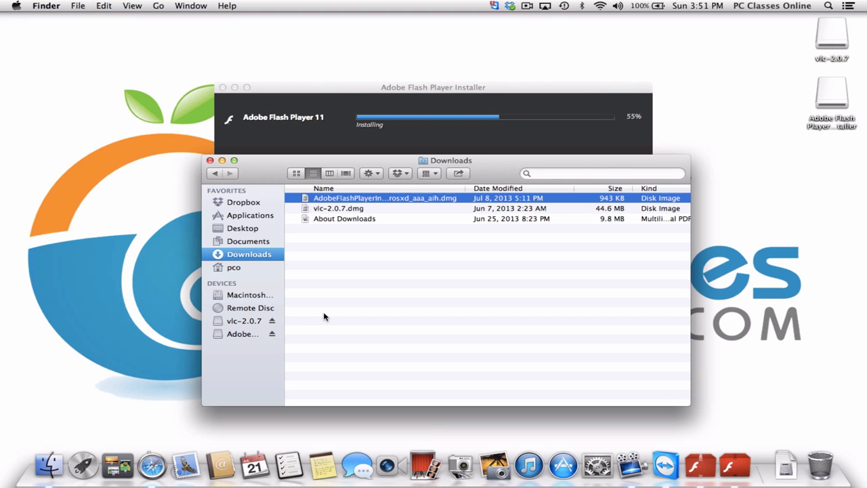
click(477, 140)
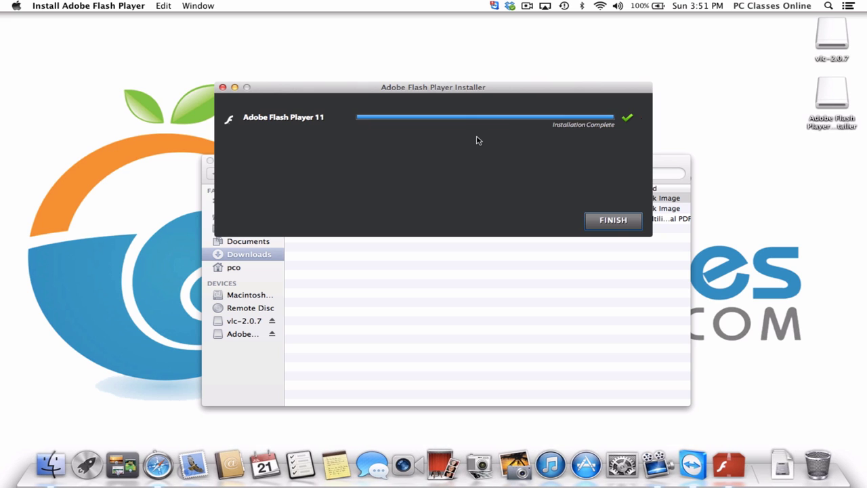
click(610, 220)
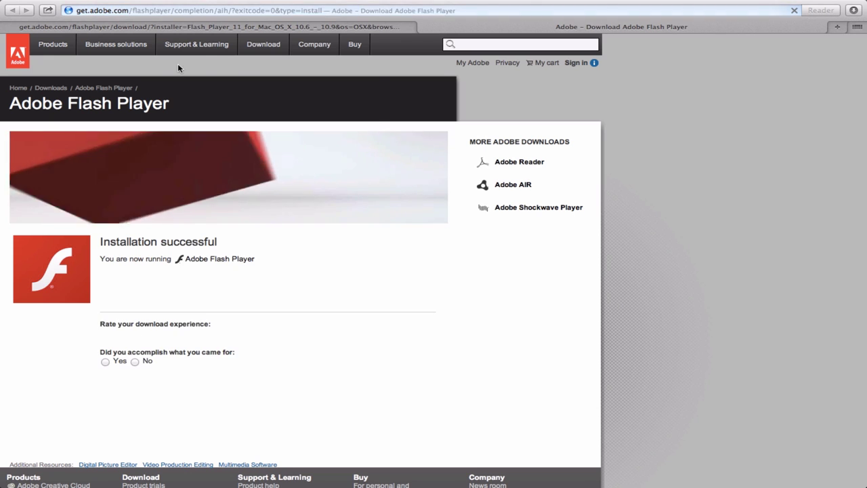
- Close the Flash Player installation-complete tab and go to pcclassesonline.com
key(super+w)
mouse_move(285, 40)
click(247, 9)
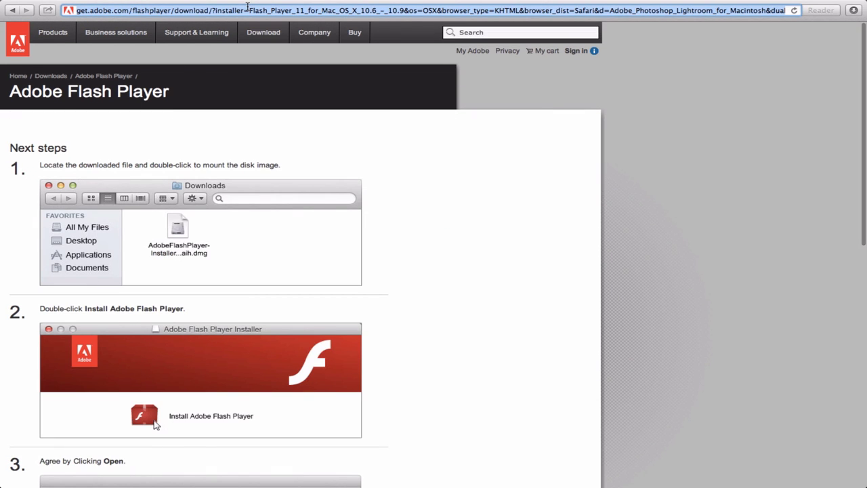
text(pccl)
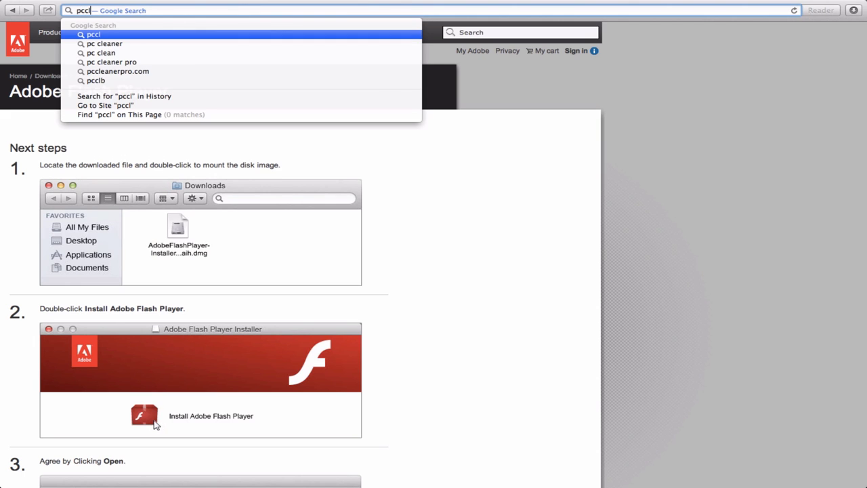
text(assesonline)
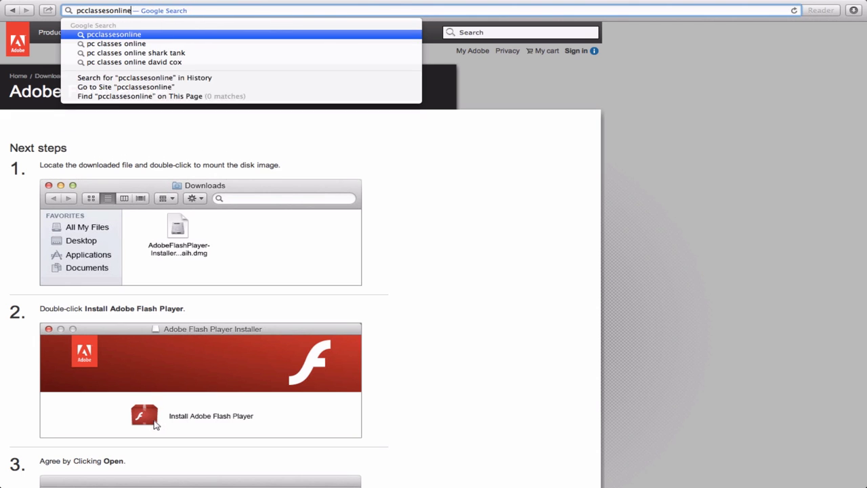
text(.com)
key(Return)
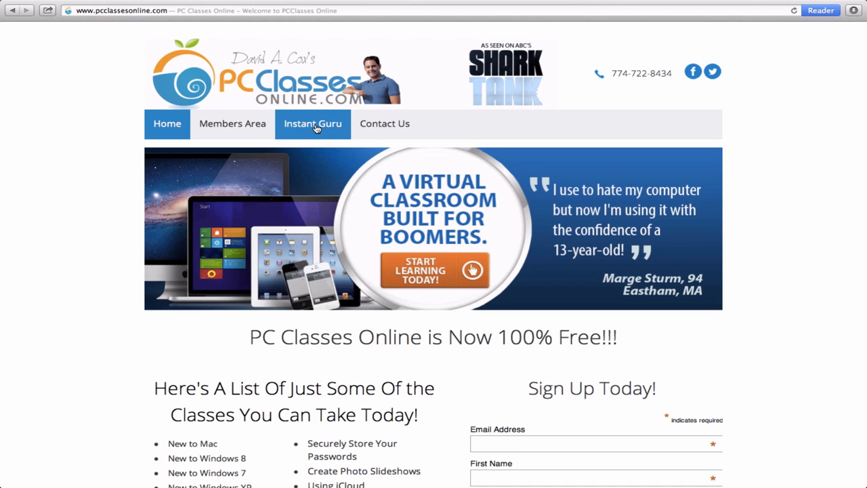
- Download TeamViewer for Mac from the website's Instant Guru page
click(316, 129)
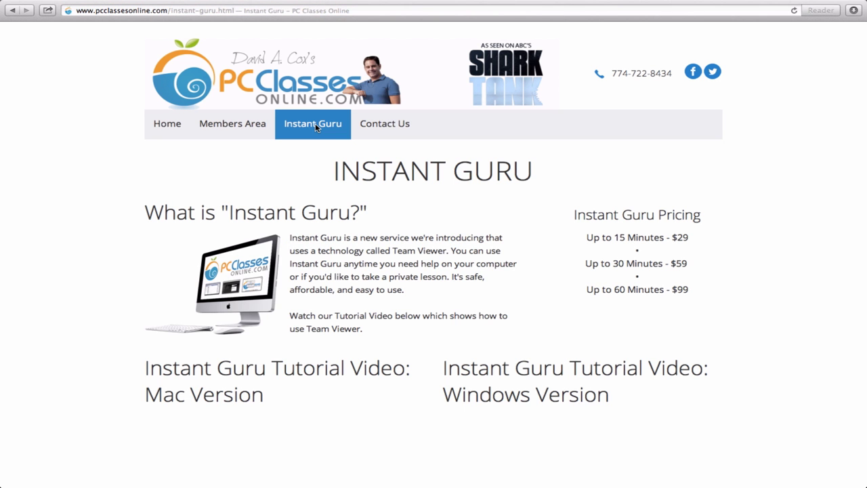
scroll(407, 265, down, 5)
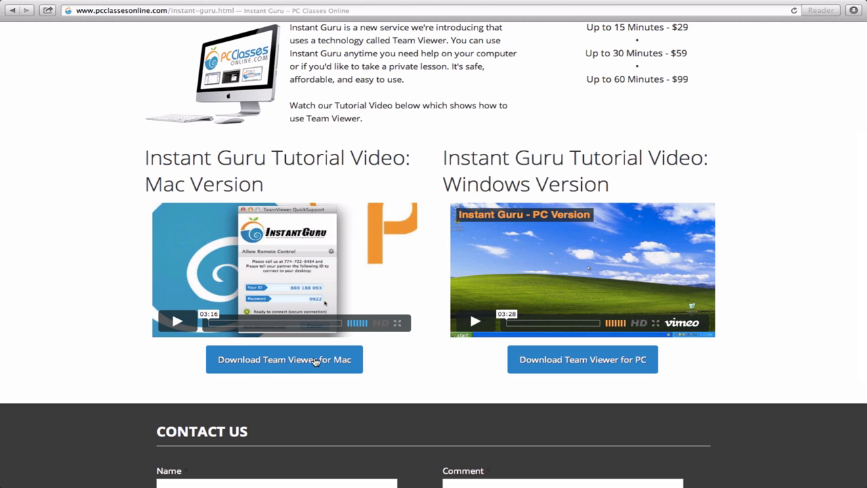
click(285, 361)
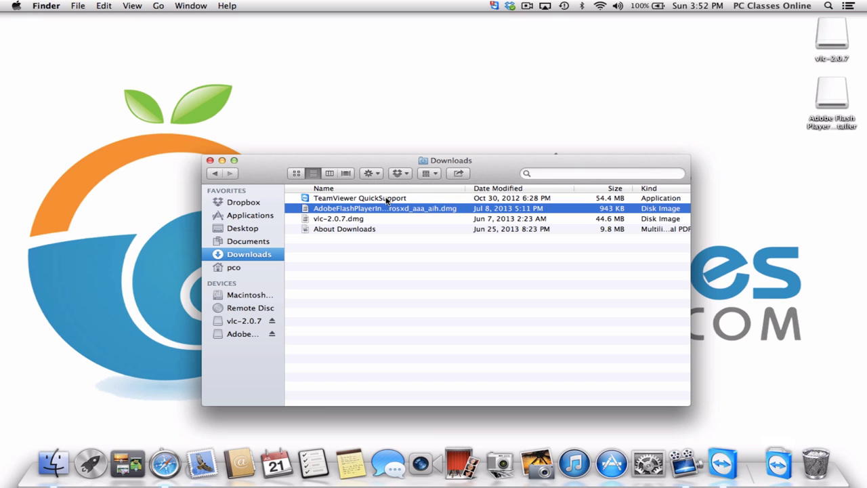
- Examine the contents of the TeamViewer 7 folder inside Applications and close the Finder window
click(250, 214)
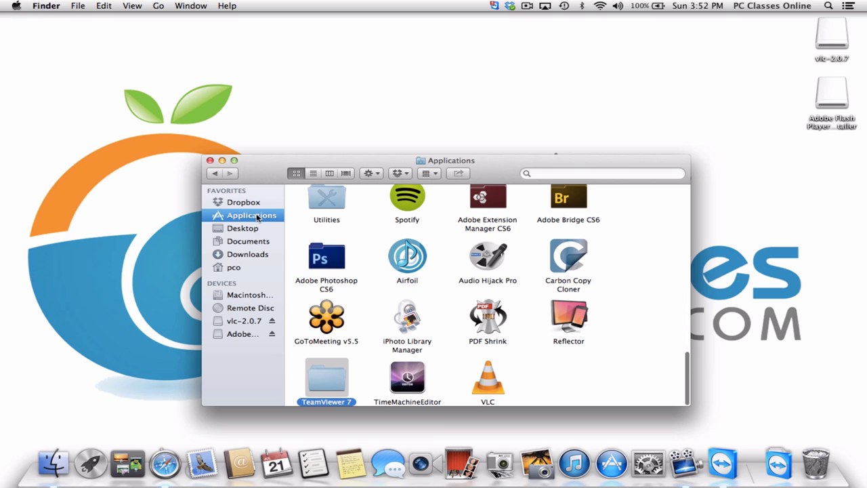
double_click(331, 377)
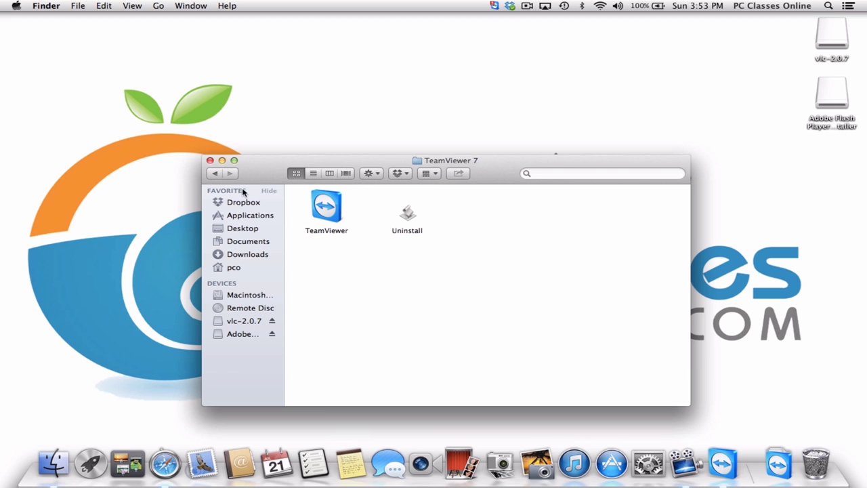
click(210, 161)
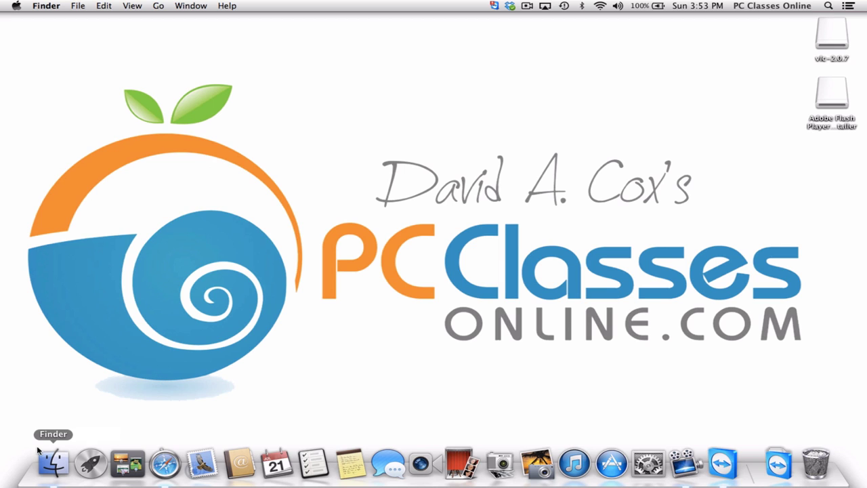
- Open a new Finder window and locate Google Chrome in the Applications folder
click(52, 461)
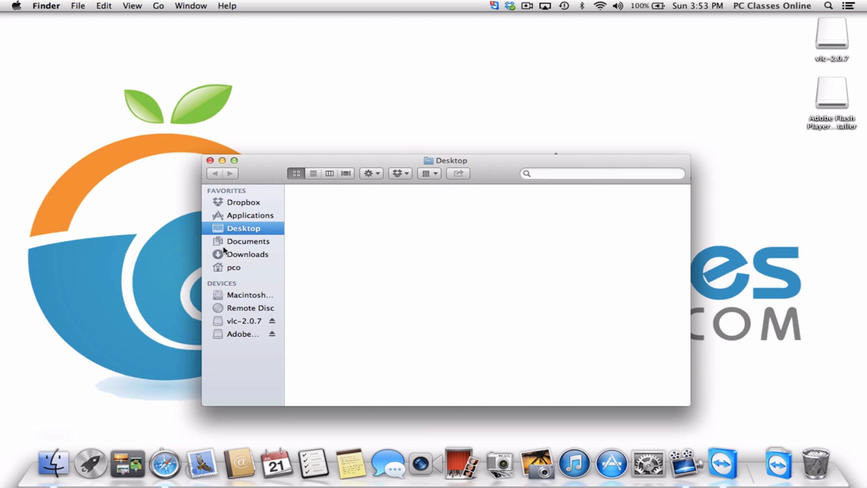
click(258, 217)
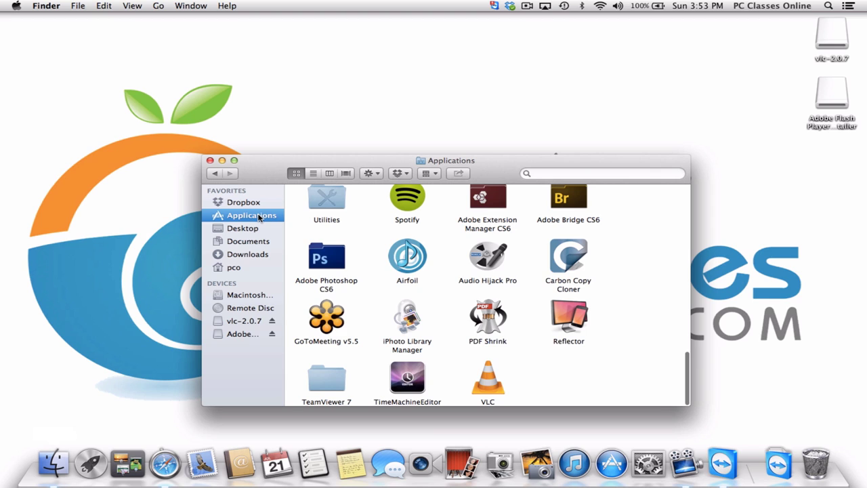
key(g)
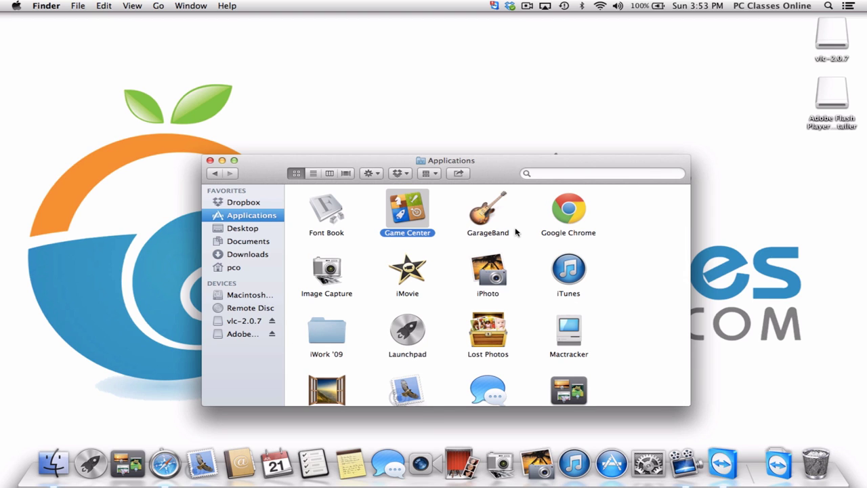
click(576, 203)
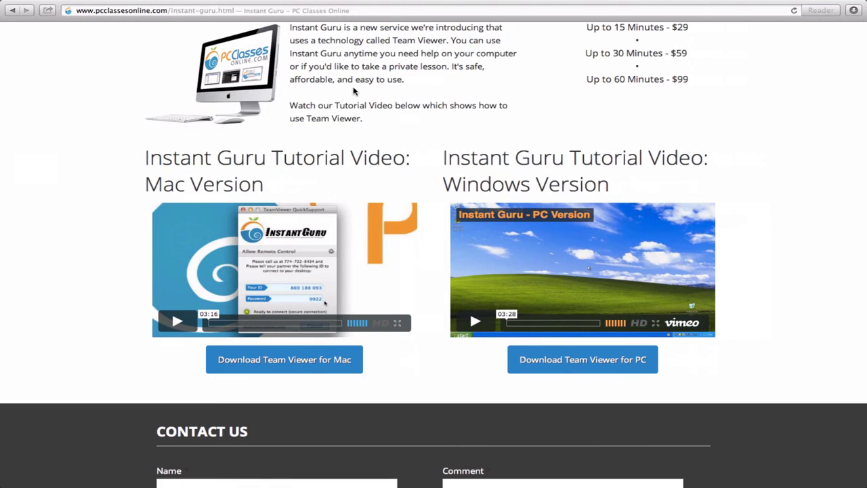
- Go to google.com in the browser
click(317, 10)
text(g)
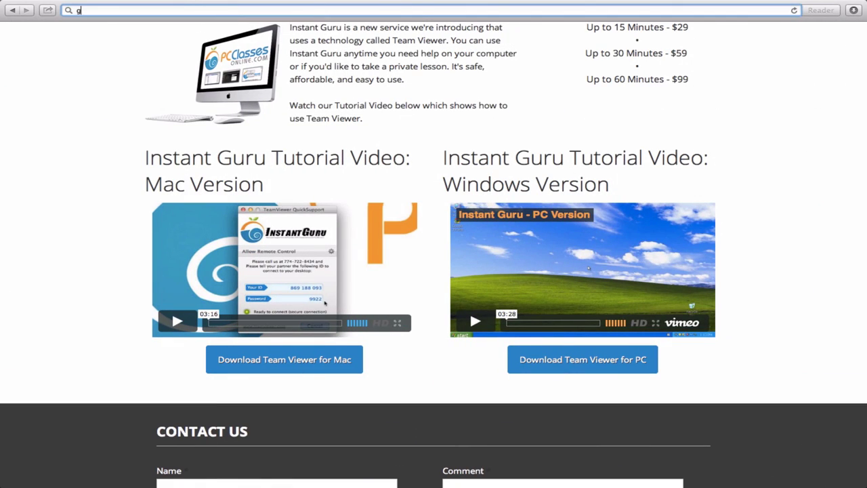
text(oogle.com)
key(Return)
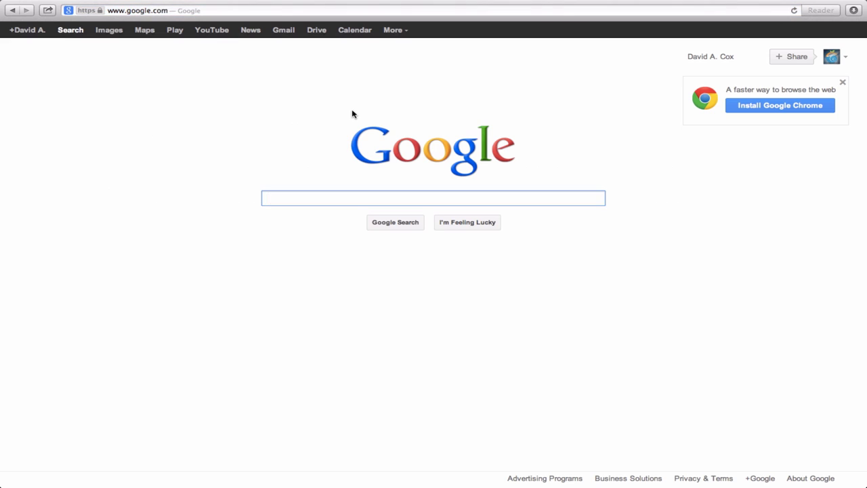
text(chorome)
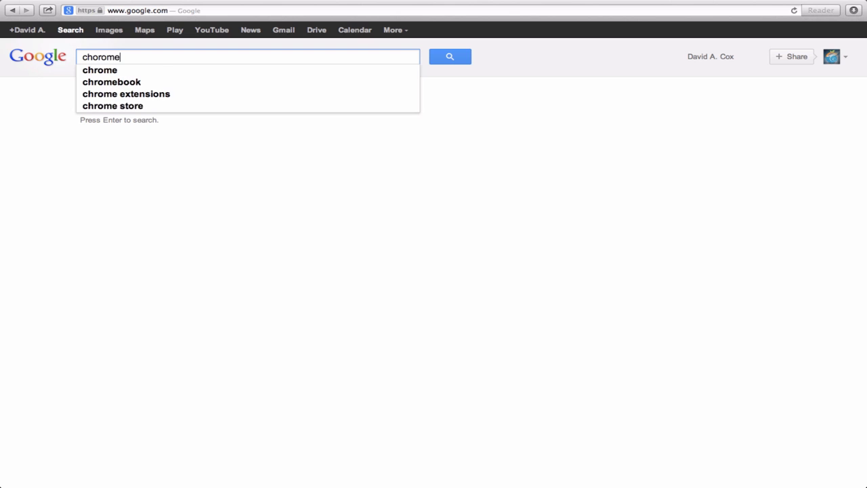
key(BackSpace)
key(BackSpace)
key(BackSpace)
key(BackSpace)
key(BackSpace)
text(rome)
key(Return)
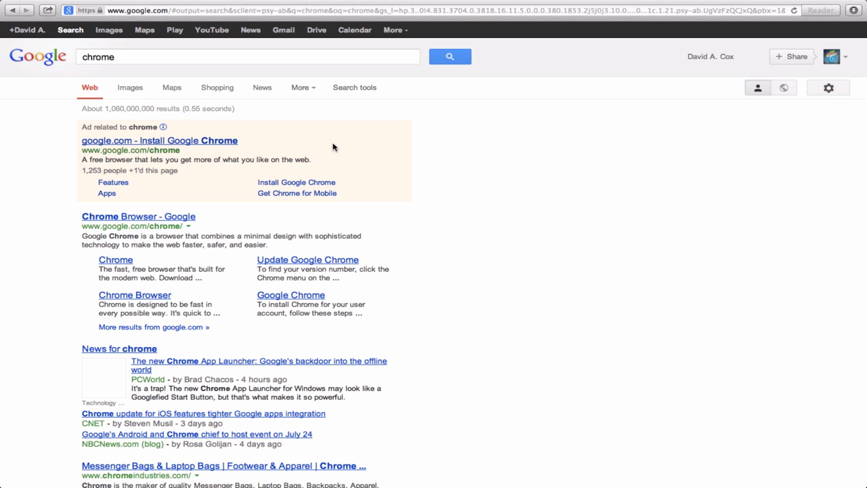
click(106, 216)
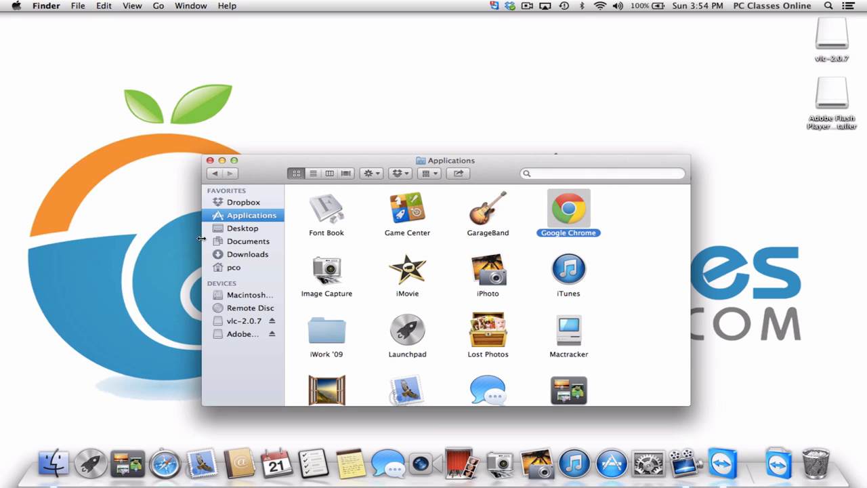
click(386, 255)
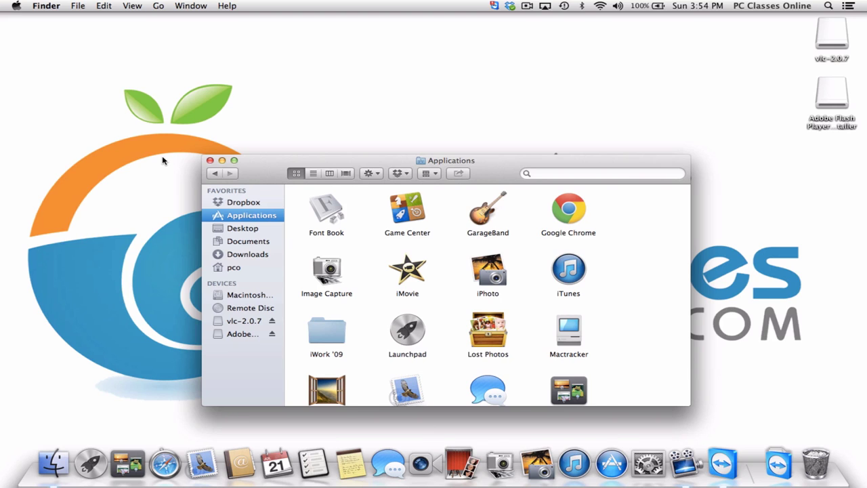
- Open Dashboard and spread out its calculator, weather, clock and calendar widgets toward the upper part of the screen
key(F12)
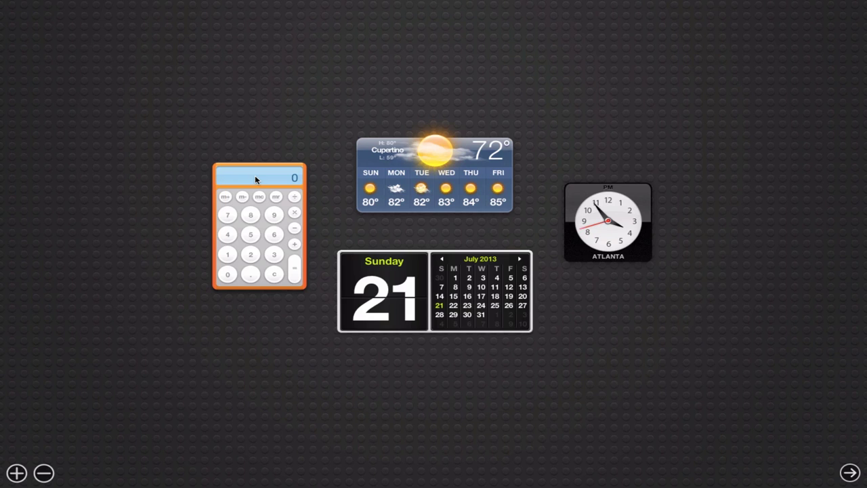
drag(255, 178, 100, 75)
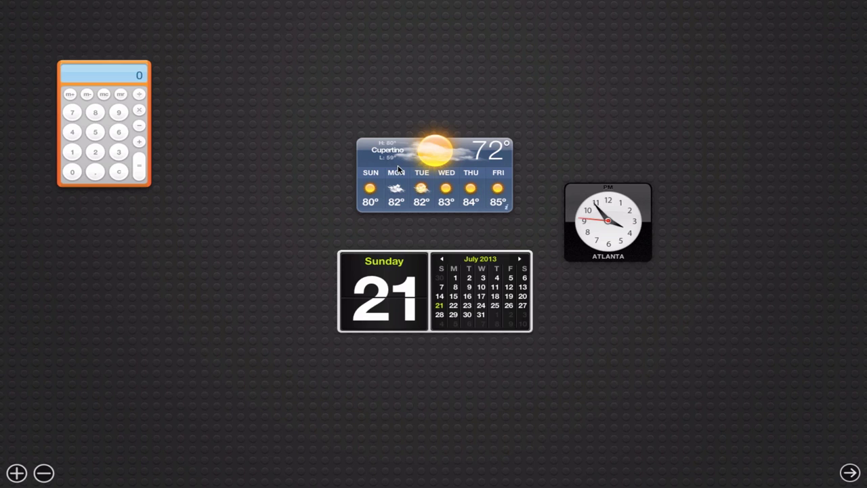
drag(398, 169, 379, 83)
drag(602, 237, 654, 96)
drag(453, 280, 303, 190)
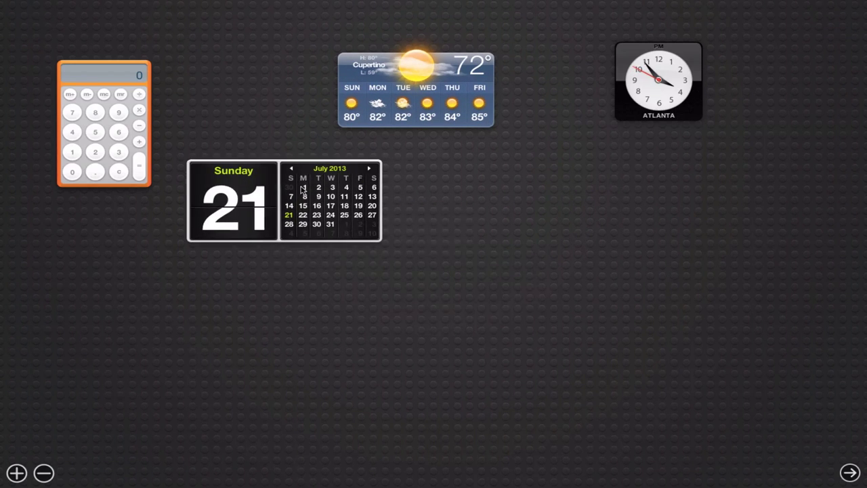